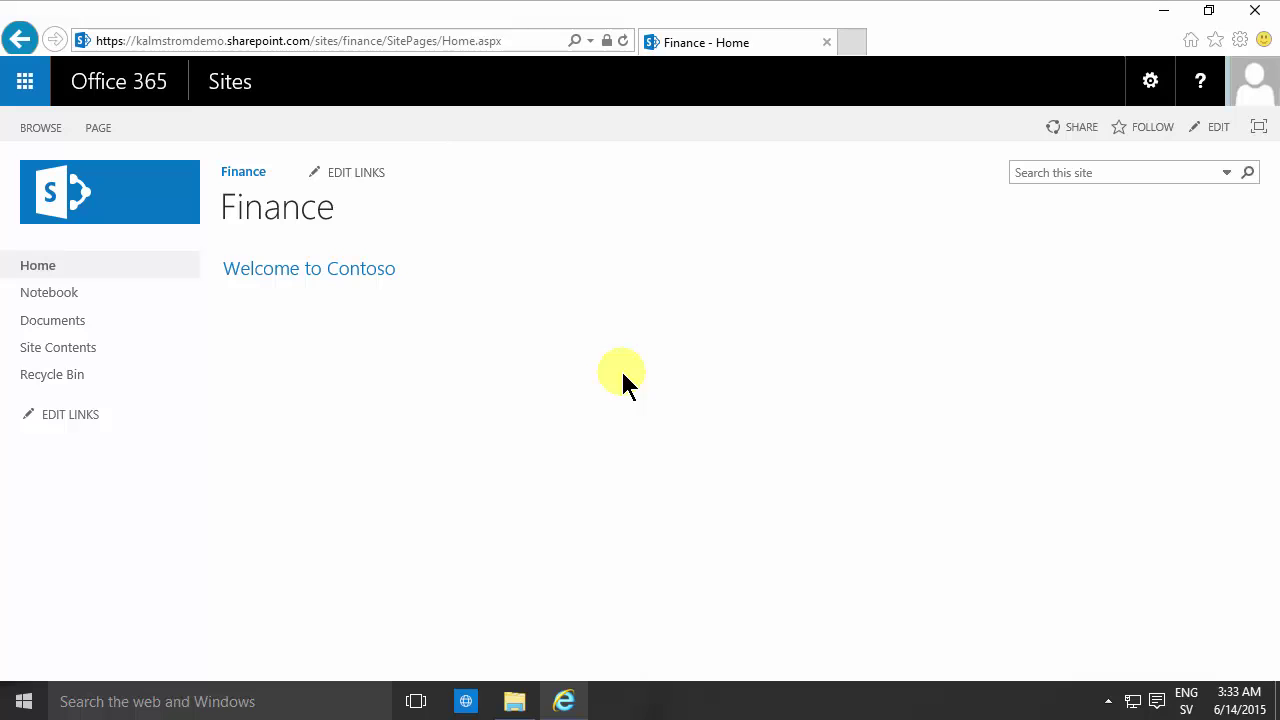
Step: Open the Finance home page for editing and place the cursor after the "Welcome to Contoso" heading
{"action": "left_click", "coordinate": [1216, 128]}
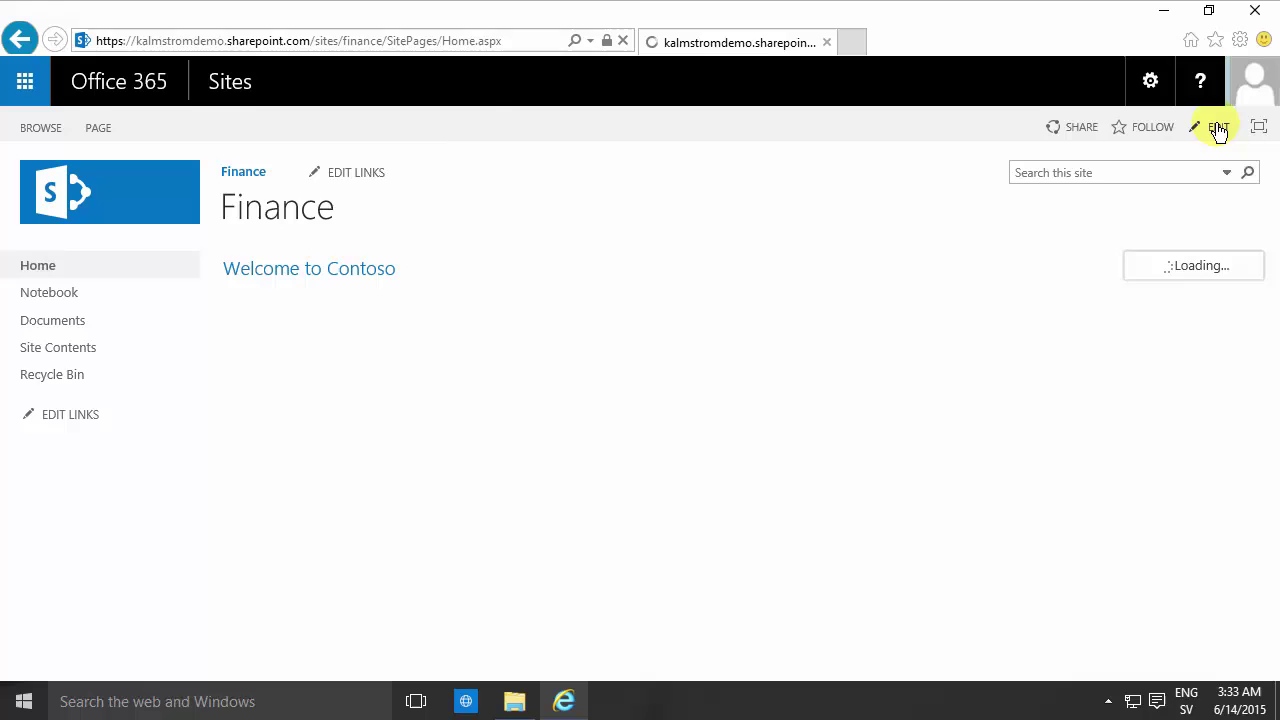
{"action": "left_click", "coordinate": [457, 279]}
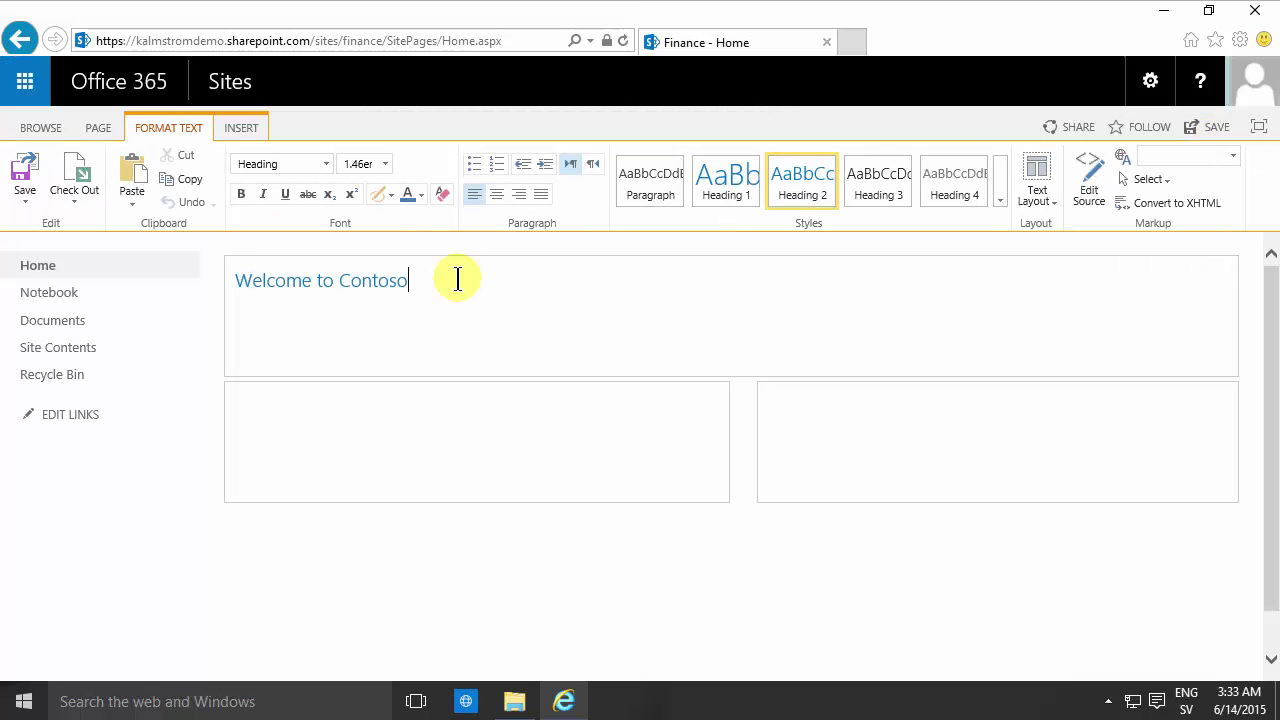
Step: Start Word and create a blank document
{"action": "left_click", "coordinate": [24, 701]}
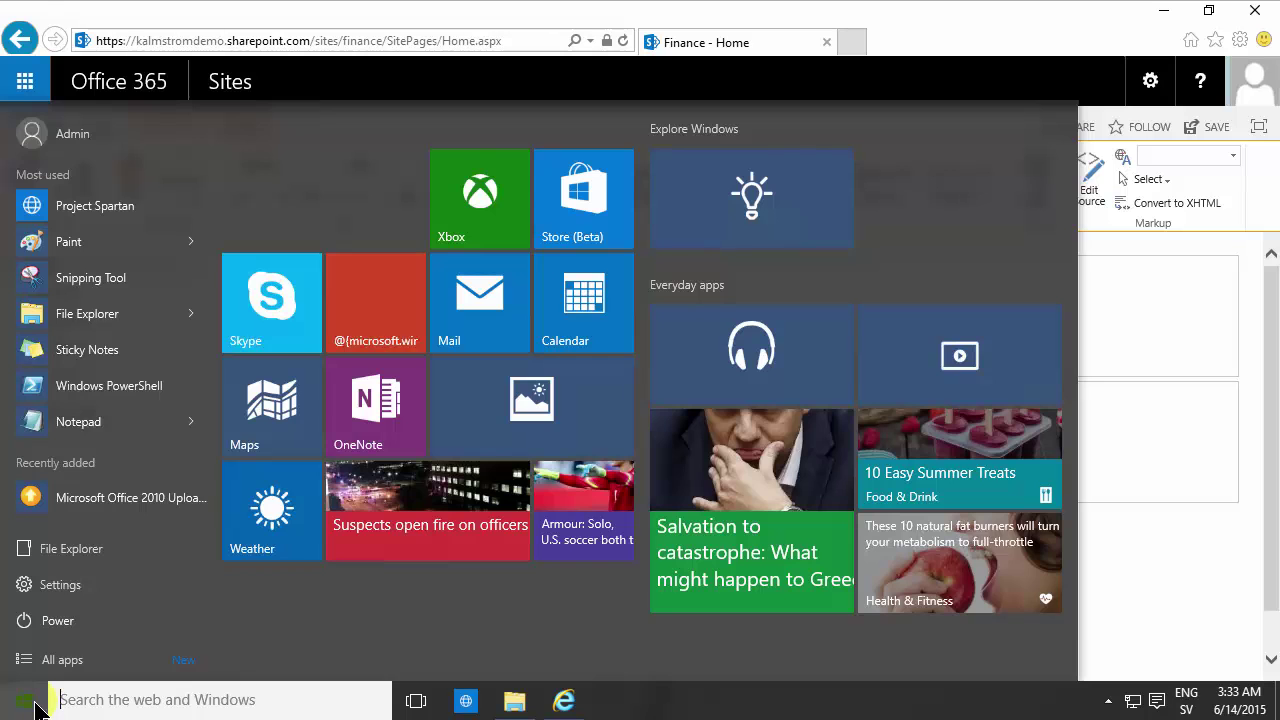
{"action": "type", "text": "word"}
{"action": "key", "text": "Return"}
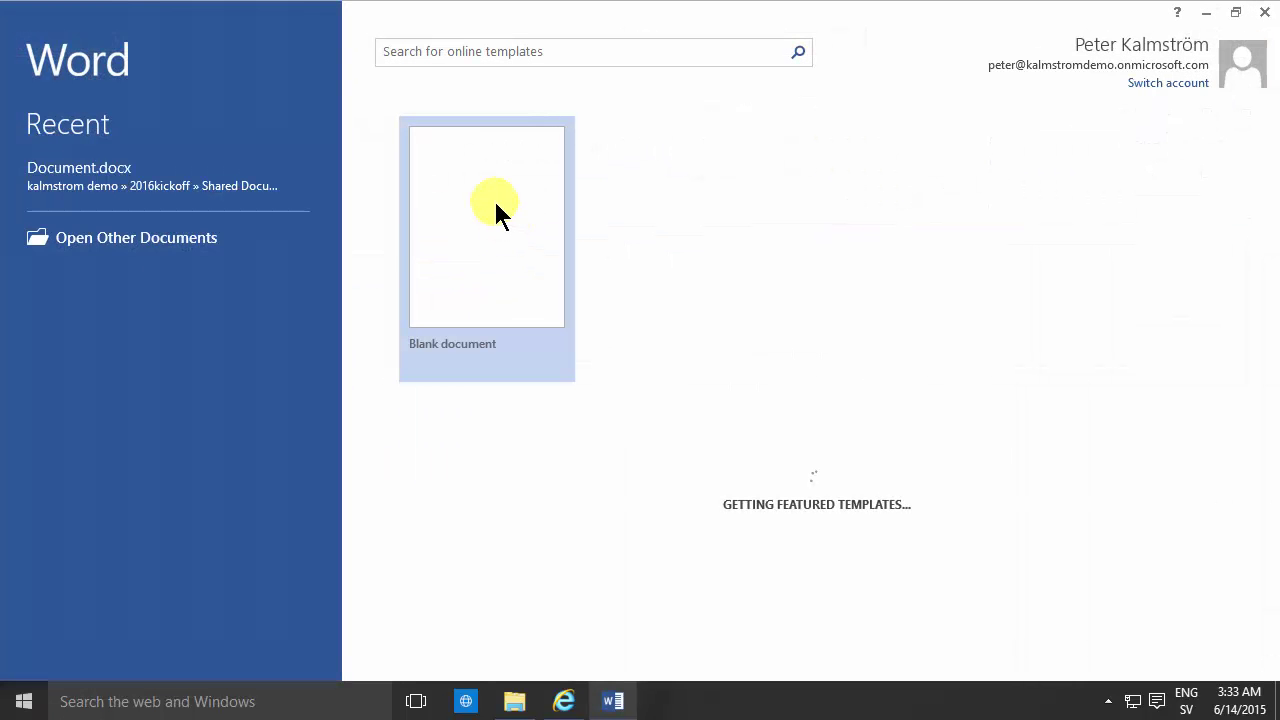
{"action": "left_click", "coordinate": [485, 203]}
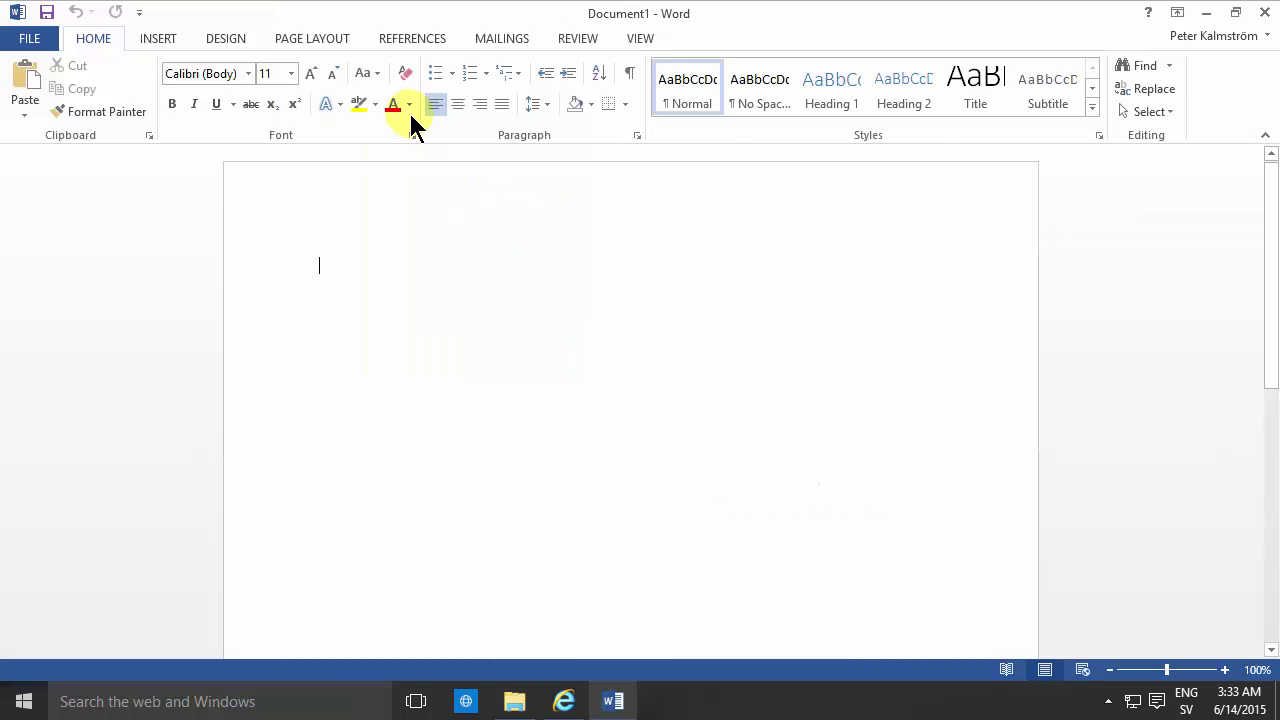
Step: Show the ruler in the blank document and indent its first line with four tab stops
{"action": "left_click", "coordinate": [641, 38]}
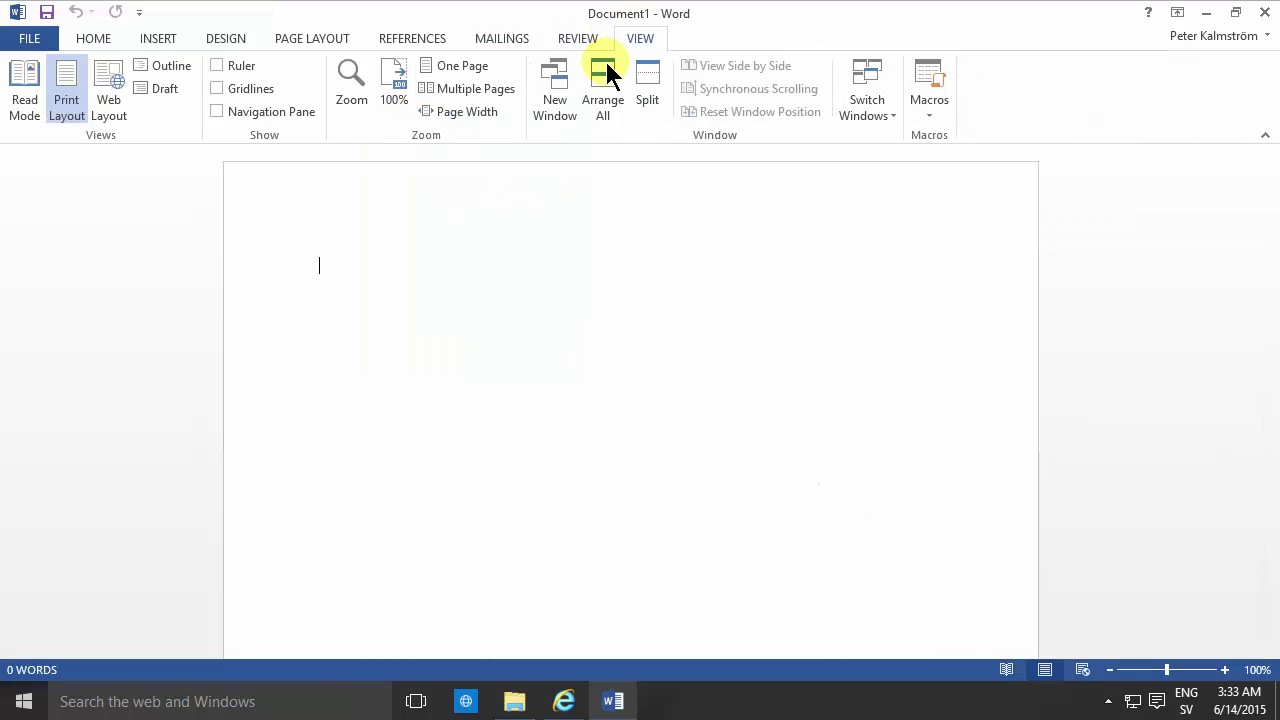
{"action": "left_click", "coordinate": [231, 64]}
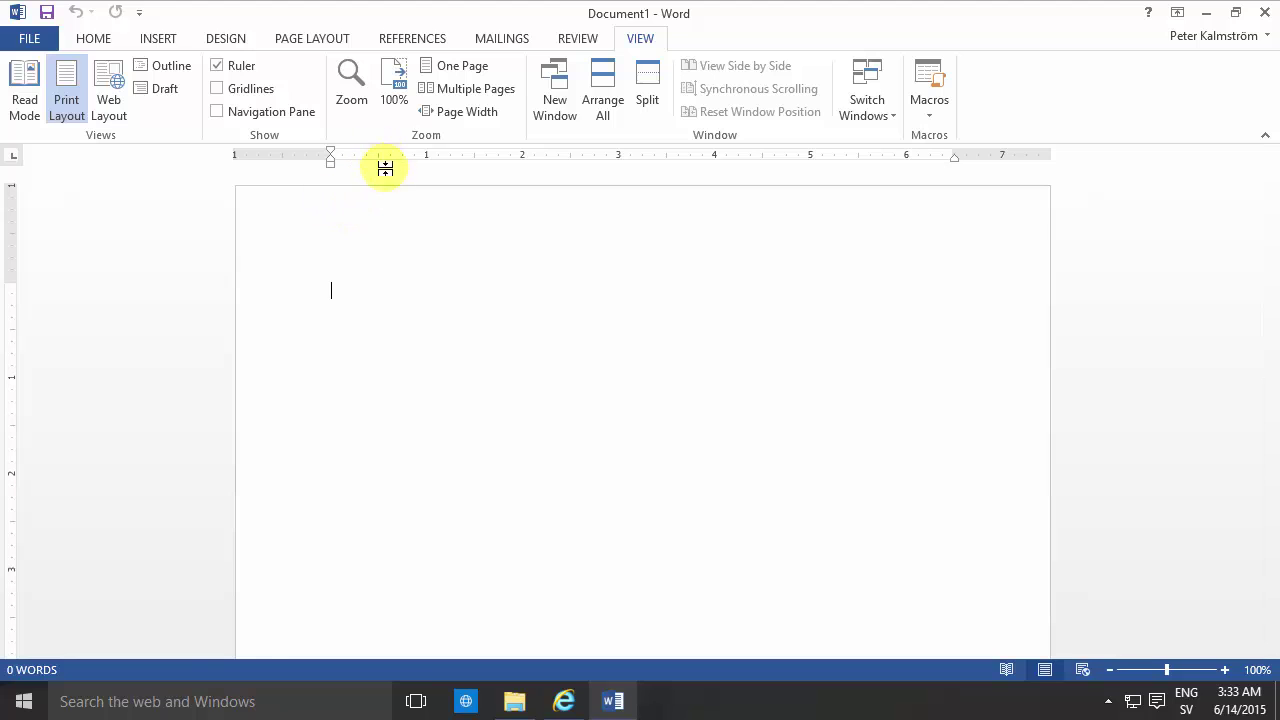
{"action": "key", "text": "Tab"}
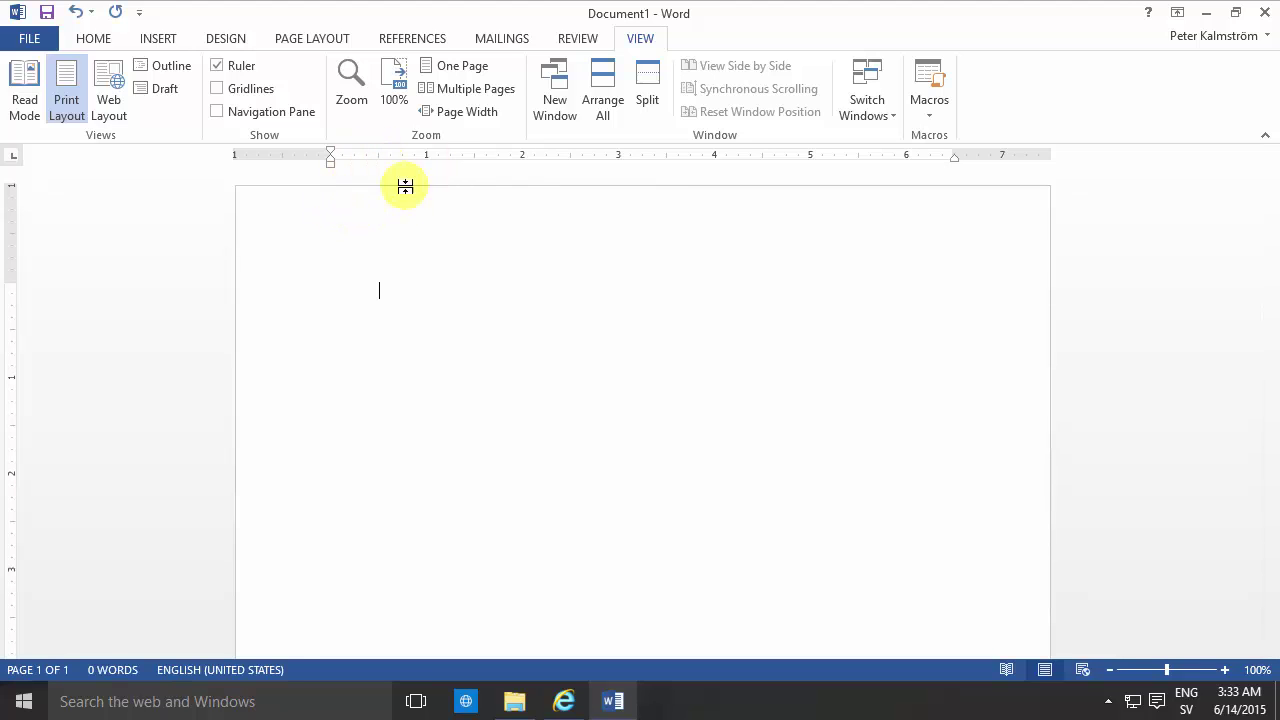
{"action": "key", "text": "Tab"}
{"action": "key", "text": "Tab"}
{"action": "key", "text": "Tab"}
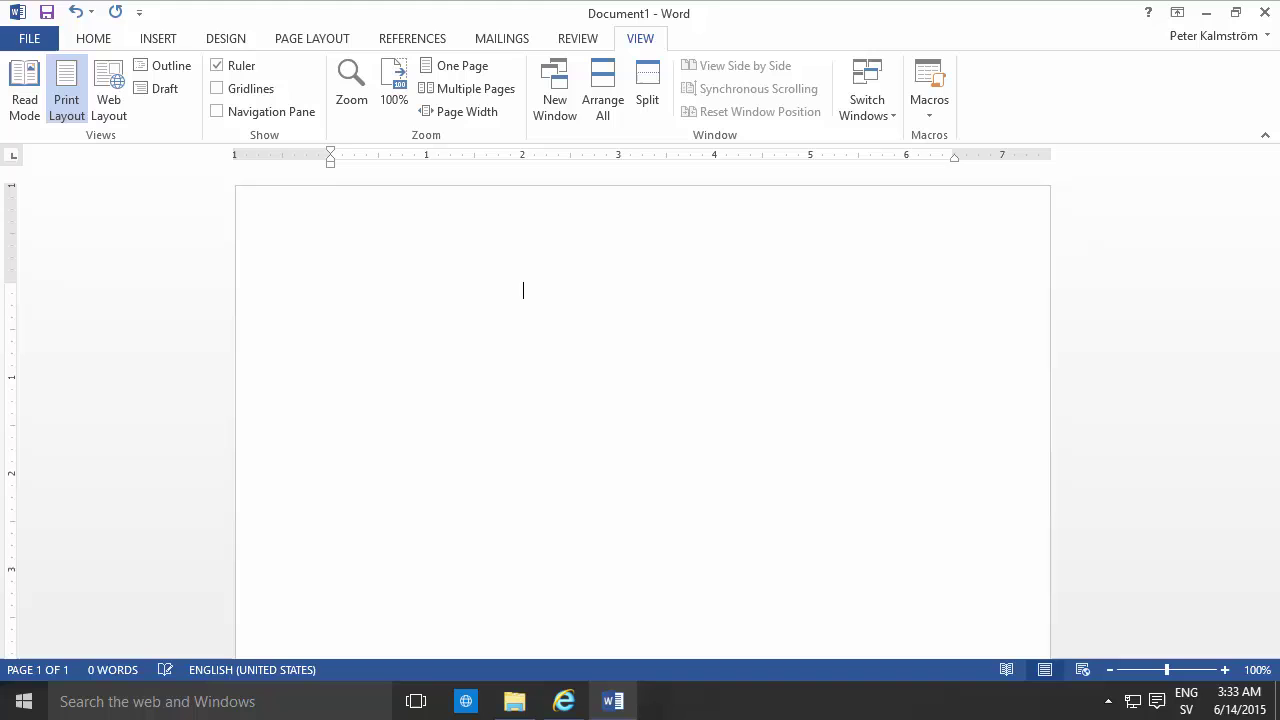
Step: Switch back to Internet Explorer and place the cursor on a new empty line below the "Welcome to Contoso" heading
{"action": "left_click", "coordinate": [564, 701]}
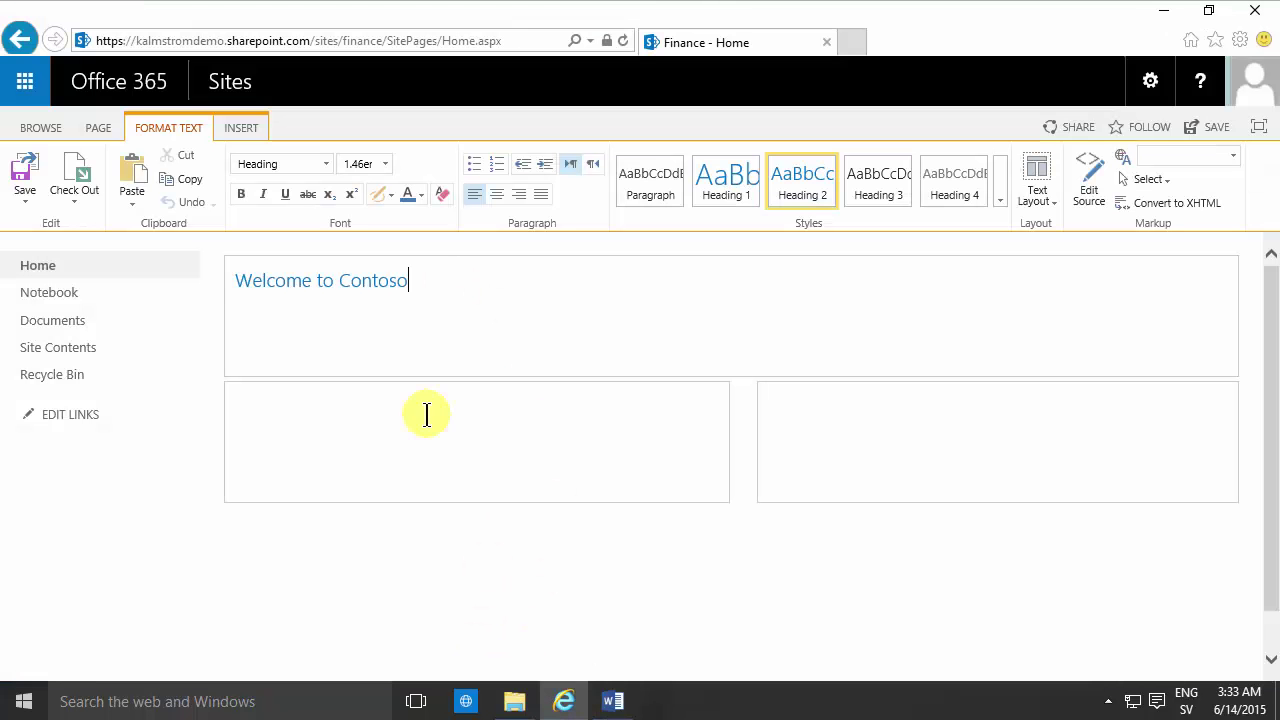
{"action": "key", "text": "Return"}
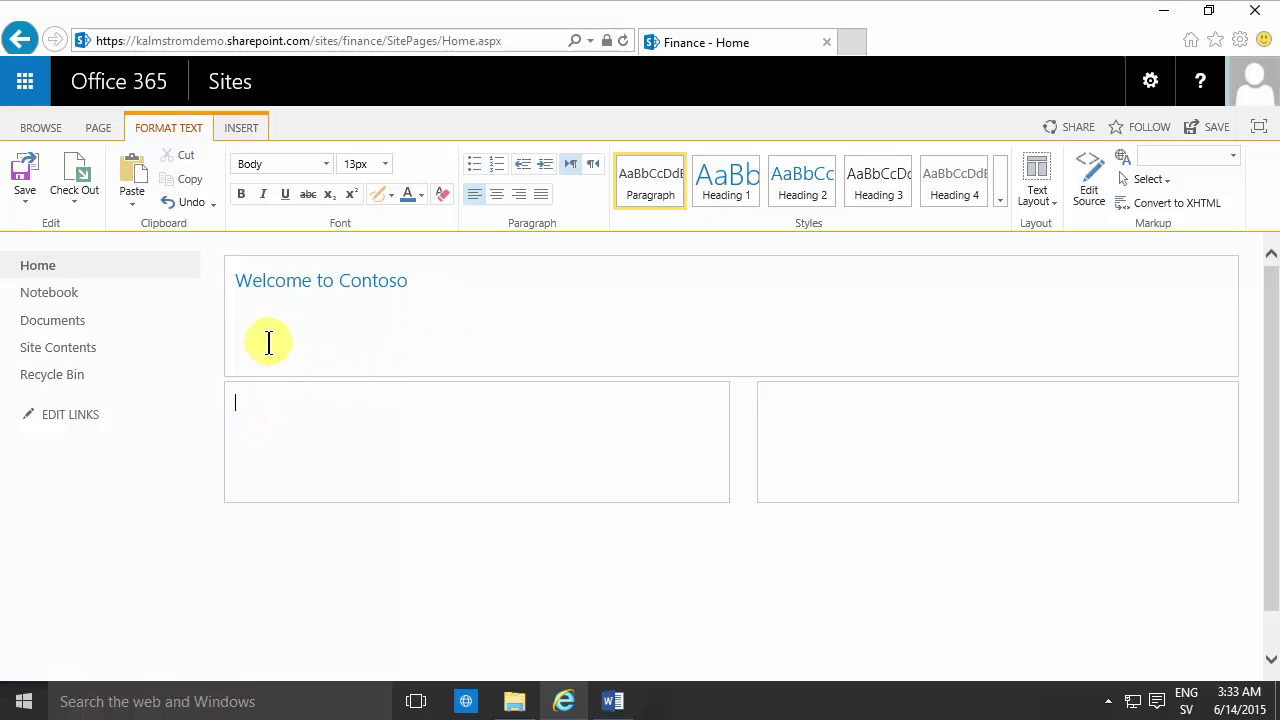
{"action": "left_click", "coordinate": [250, 307]}
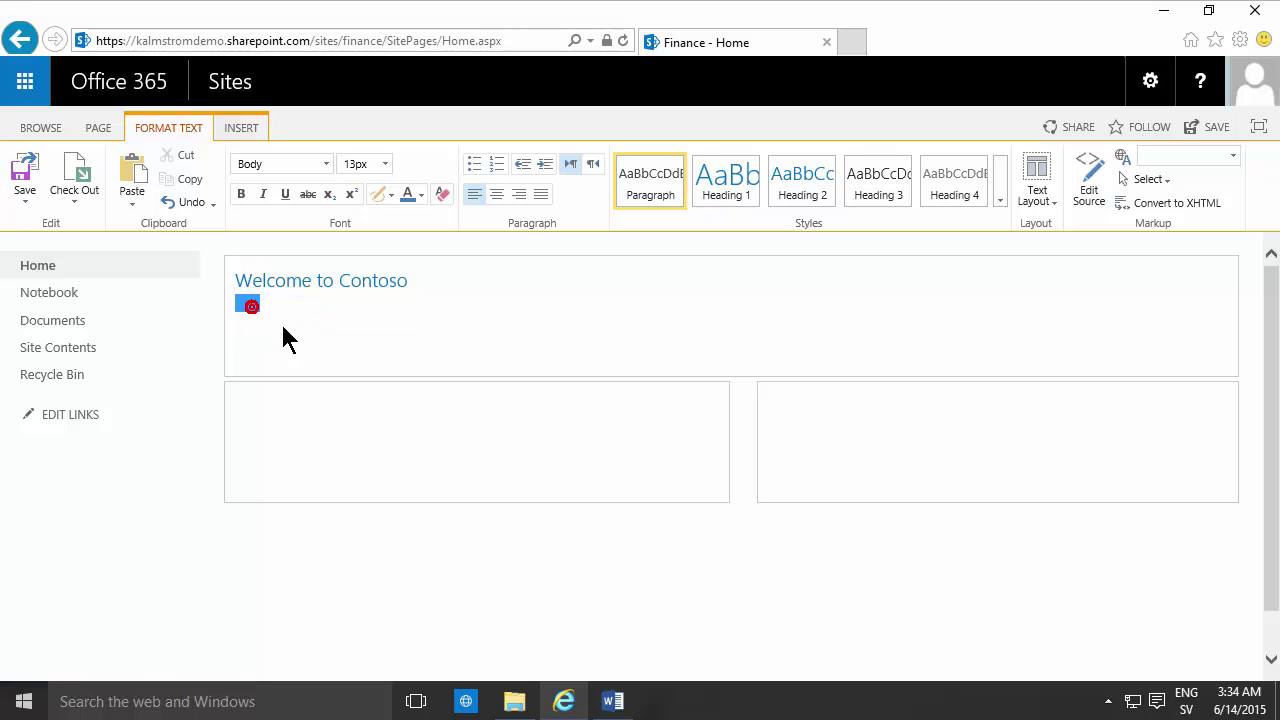
{"action": "key", "text": "Left"}
{"action": "key", "text": "Right"}
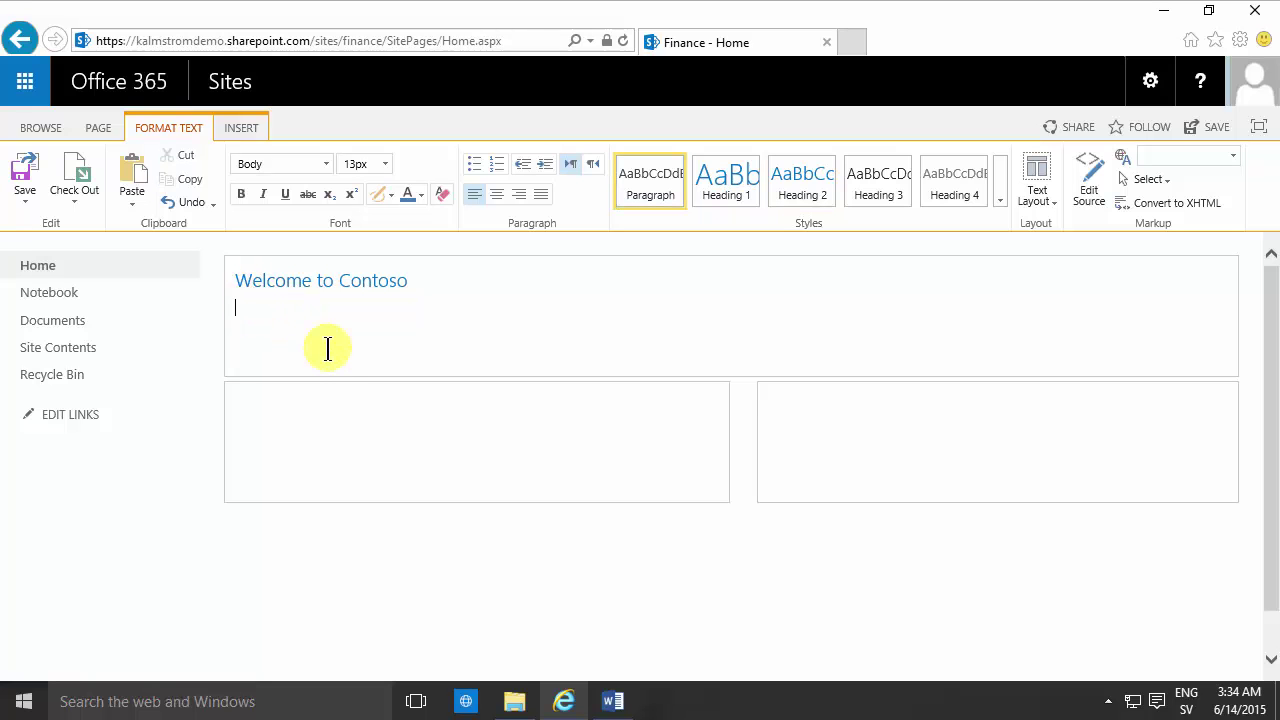
{"action": "left_click", "coordinate": [241, 128]}
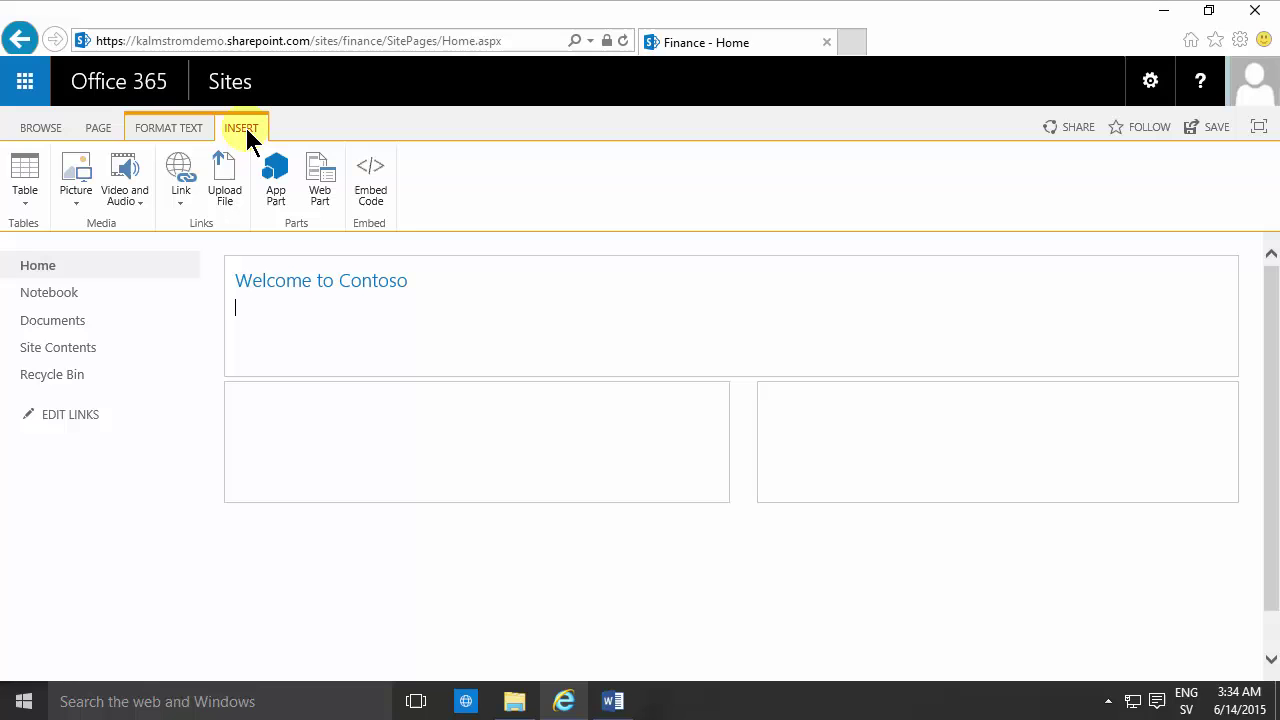
{"action": "left_click", "coordinate": [22, 204]}
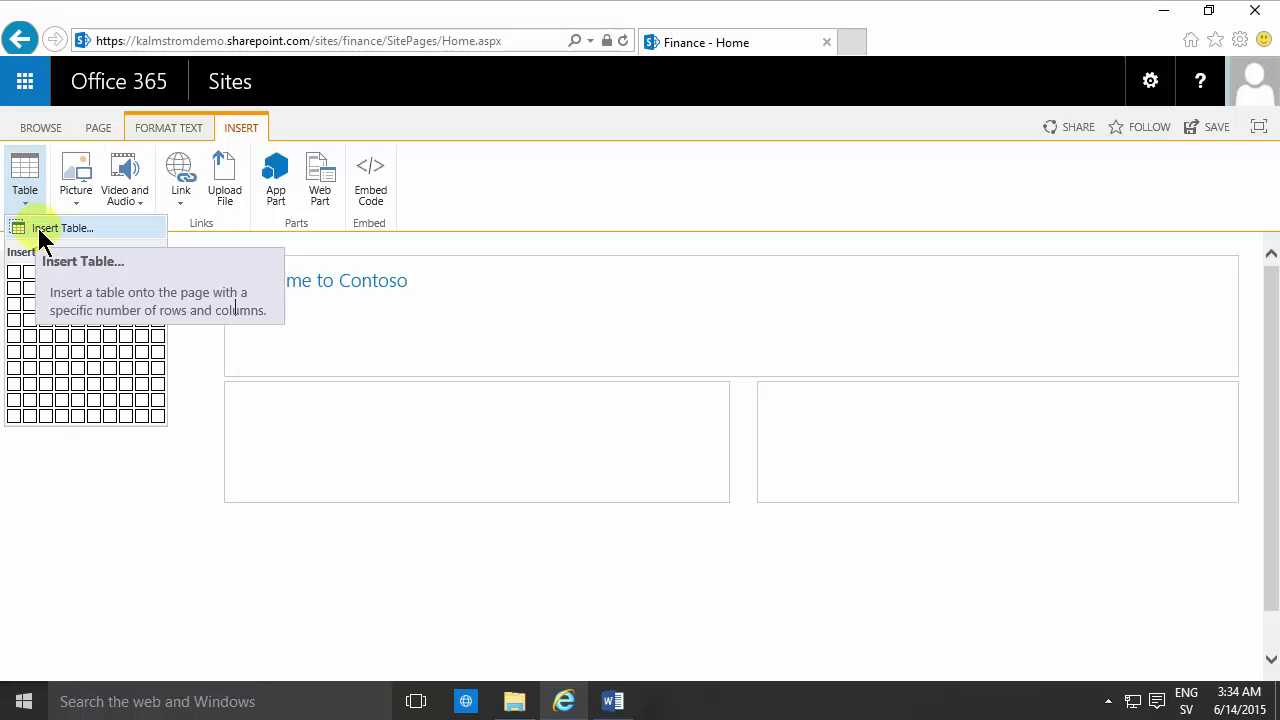
{"action": "left_click", "coordinate": [48, 228]}
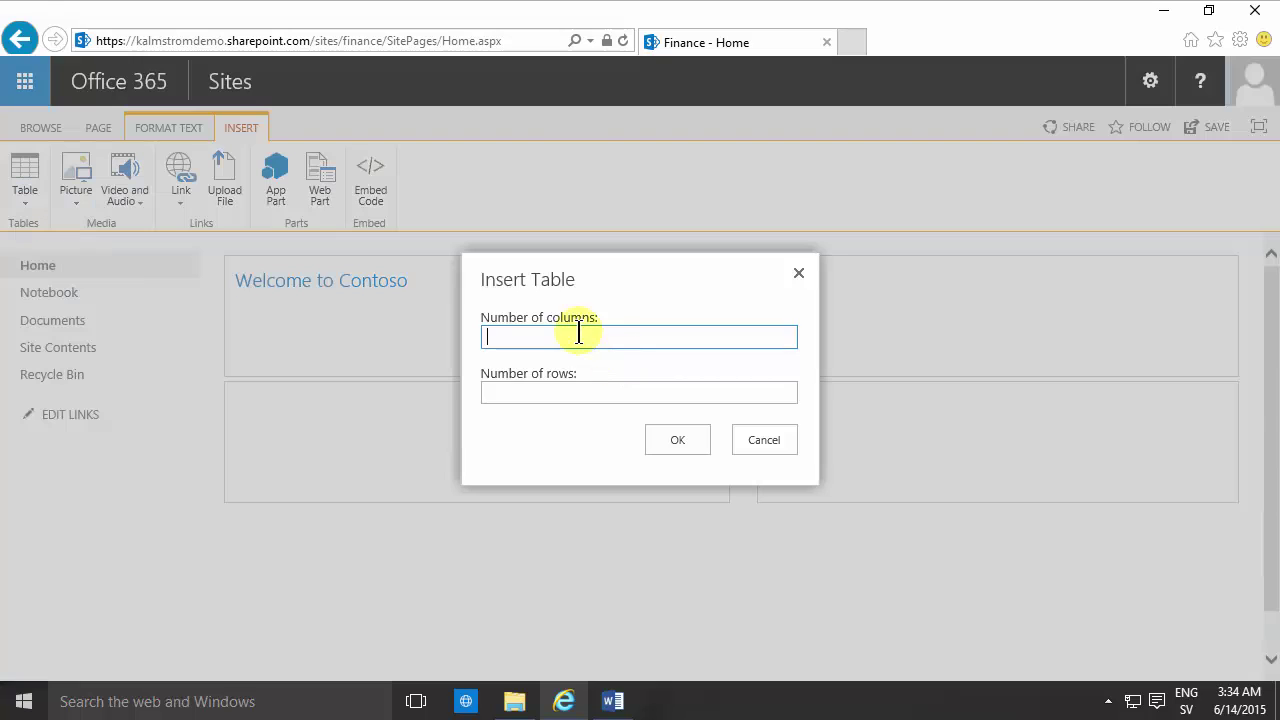
{"action": "left_click", "coordinate": [767, 445]}
Step: Insert a 3x3 table below the "Welcome to Contoso" heading and place the cursor in its first cell
{"action": "left_click", "coordinate": [25, 178]}
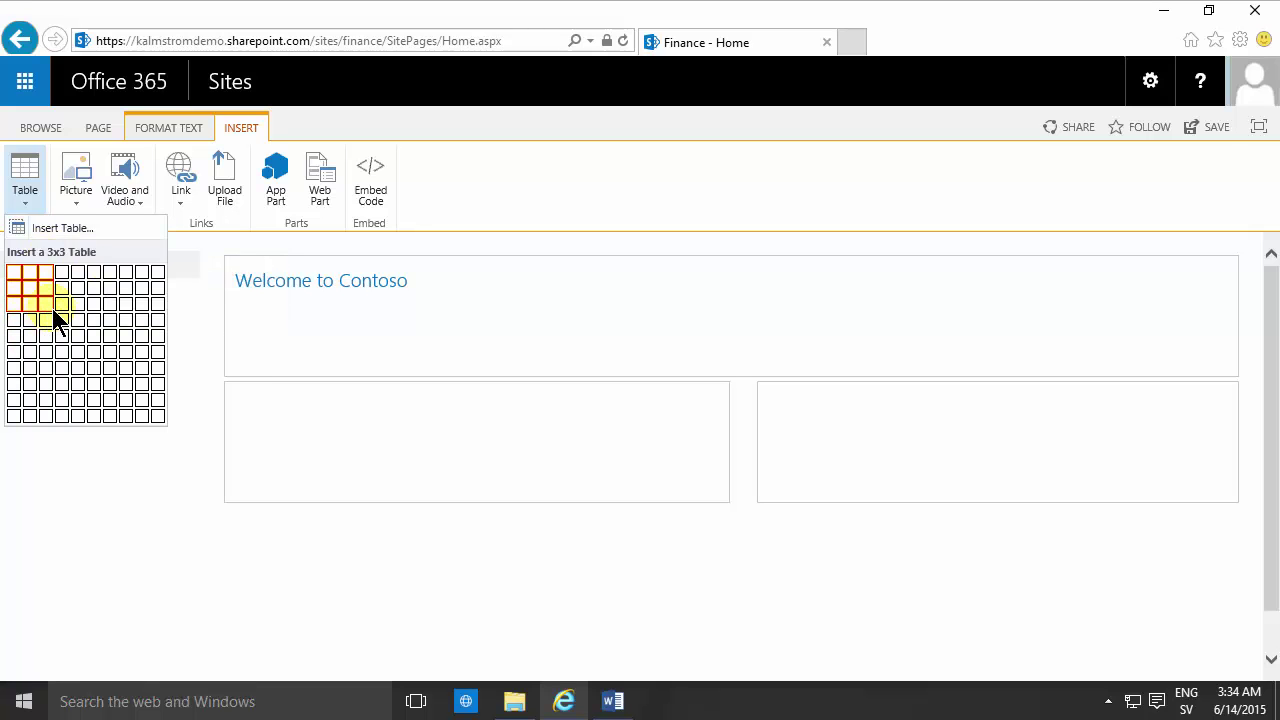
{"action": "left_click", "coordinate": [54, 312]}
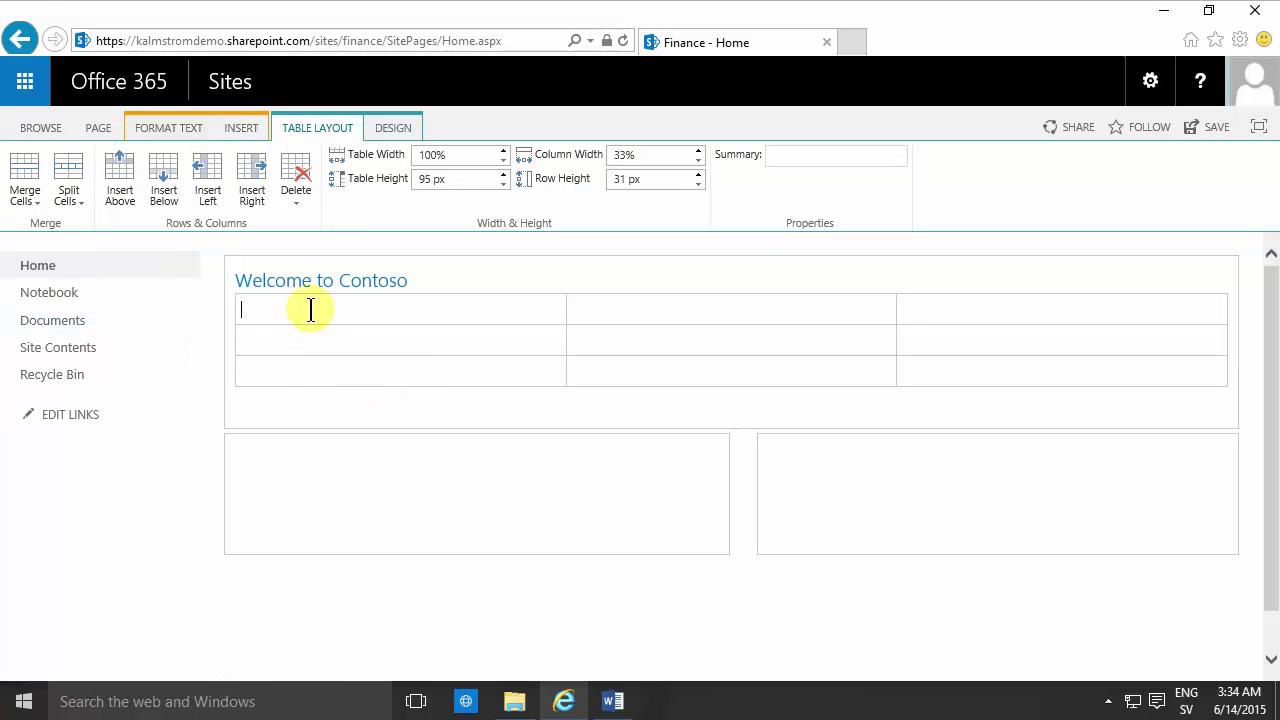
{"action": "left_click", "coordinate": [266, 394]}
{"action": "left_click", "coordinate": [262, 312]}
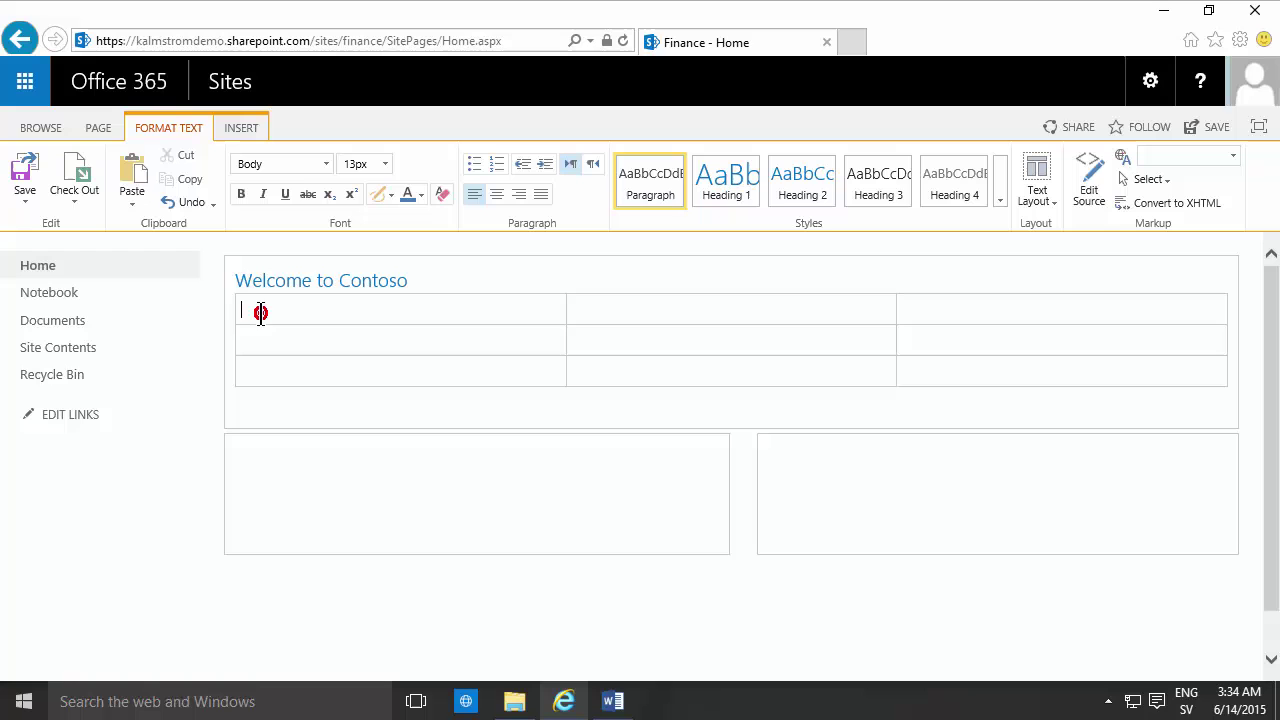
{"action": "left_click", "coordinate": [312, 130]}
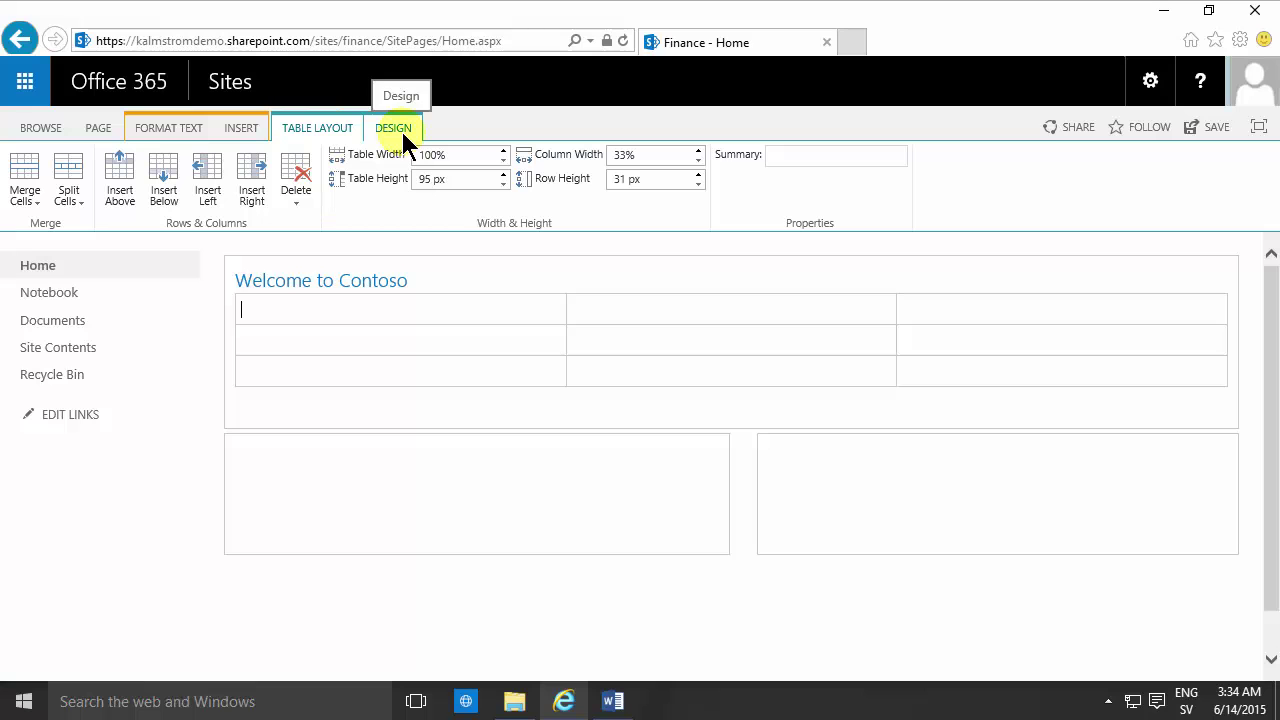
{"action": "left_click", "coordinate": [285, 313]}
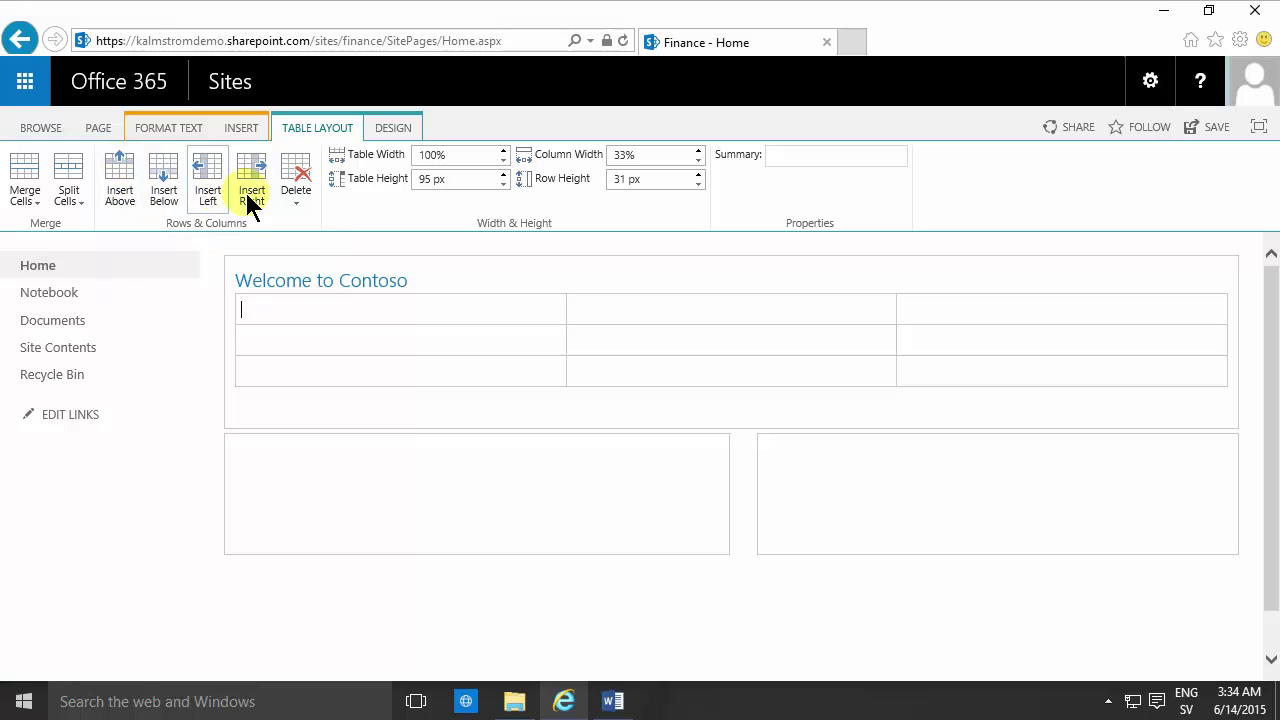
{"action": "left_click", "coordinate": [298, 204]}
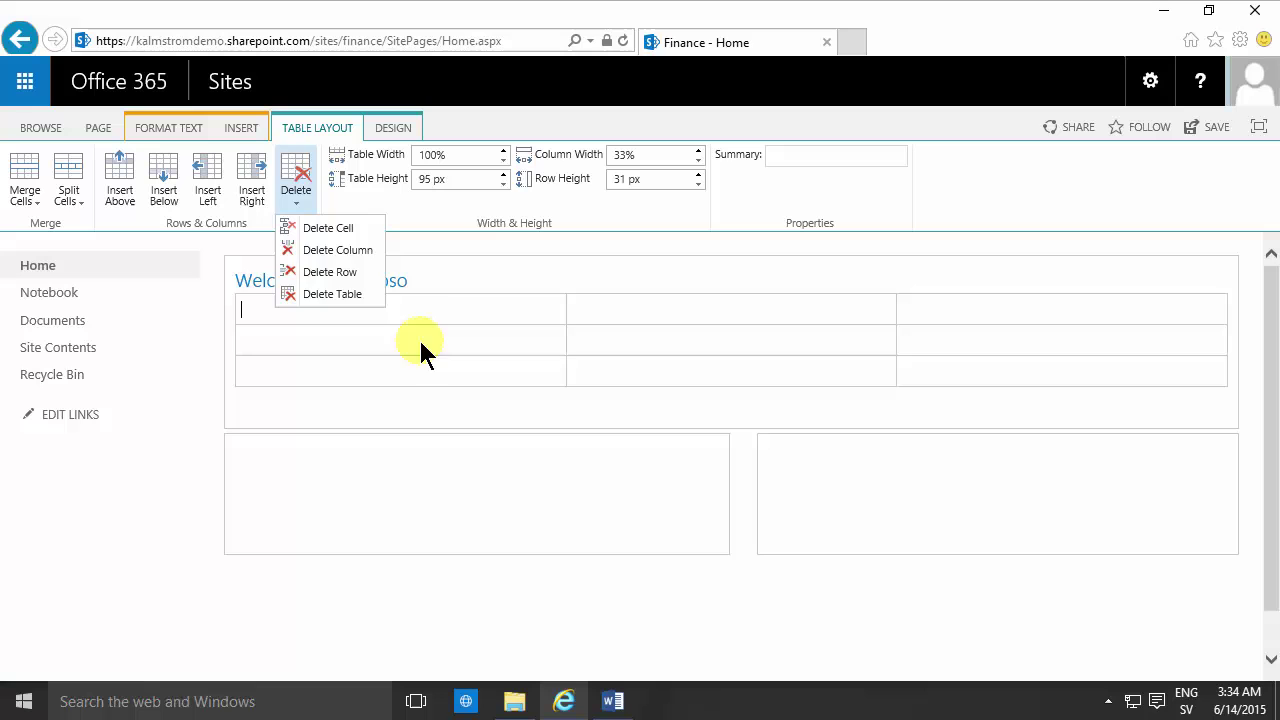
{"action": "left_click", "coordinate": [430, 313]}
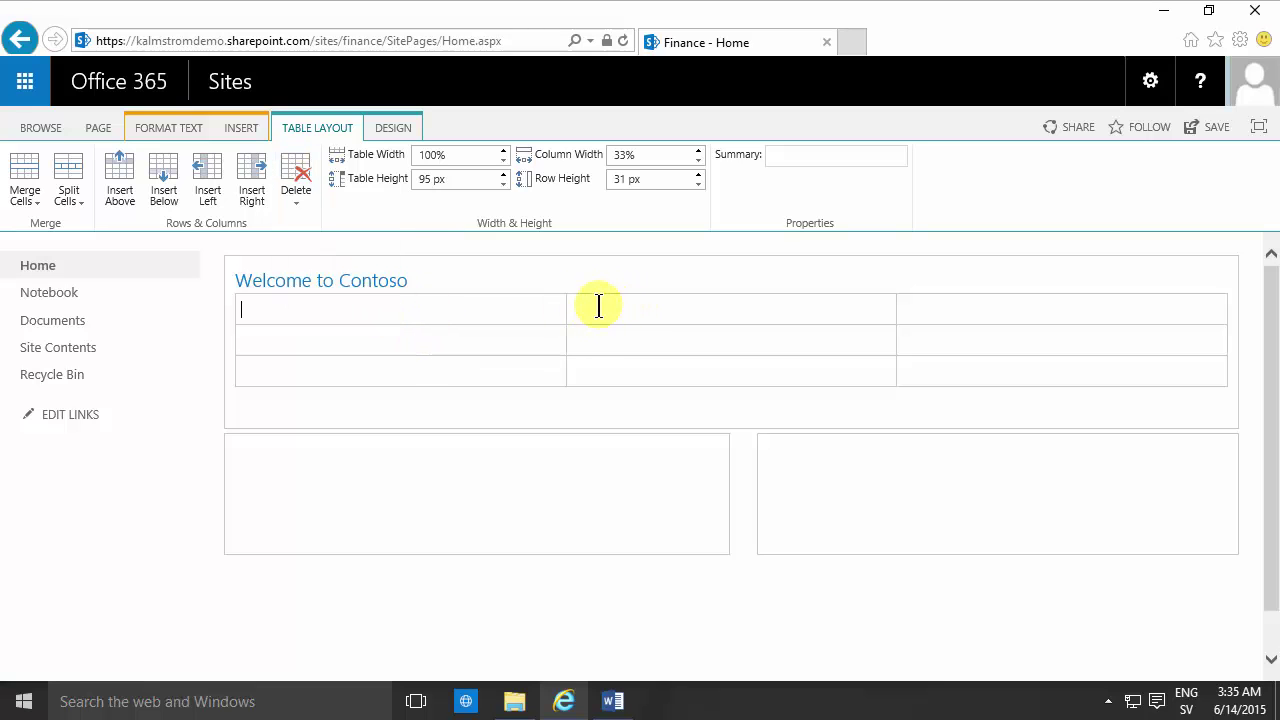
Step: Move to the third cell of the table's first row and apply Table Style 1 - Clear to the table
{"action": "key", "text": "Tab"}
{"action": "key", "text": "Tab"}
{"action": "left_click", "coordinate": [398, 134]}
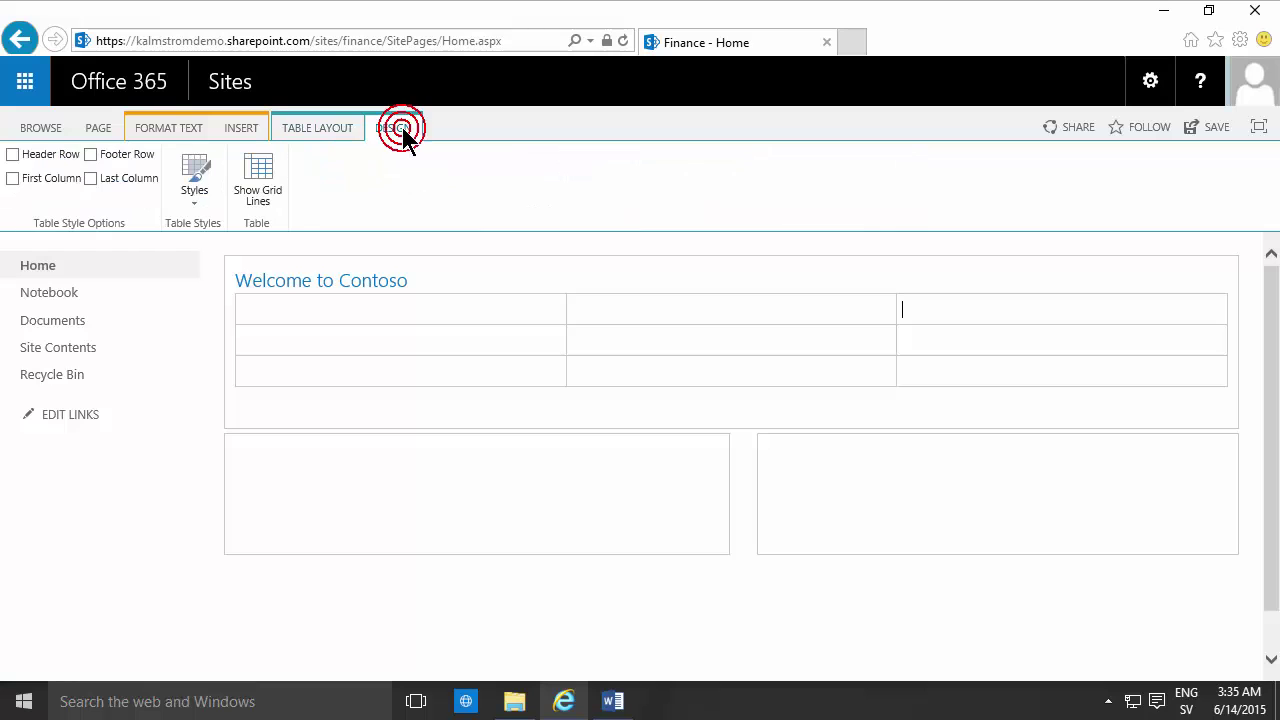
{"action": "left_click", "coordinate": [190, 212]}
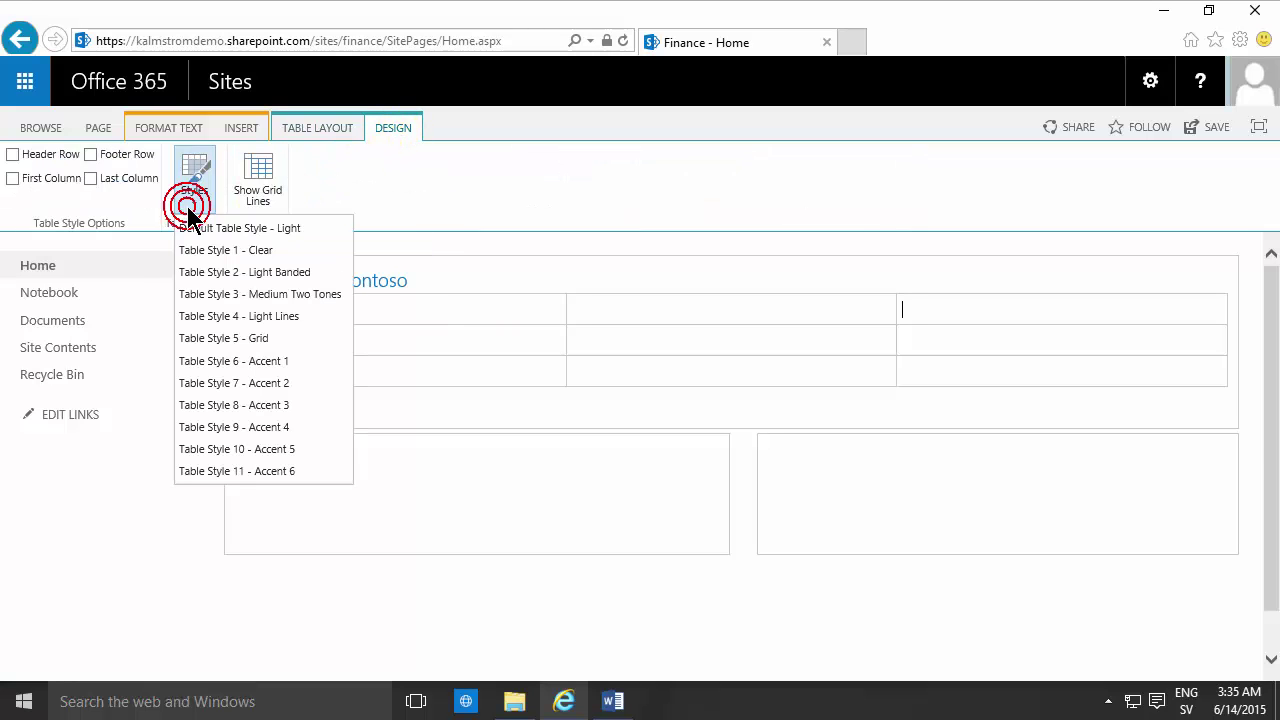
{"action": "left_click", "coordinate": [238, 254]}
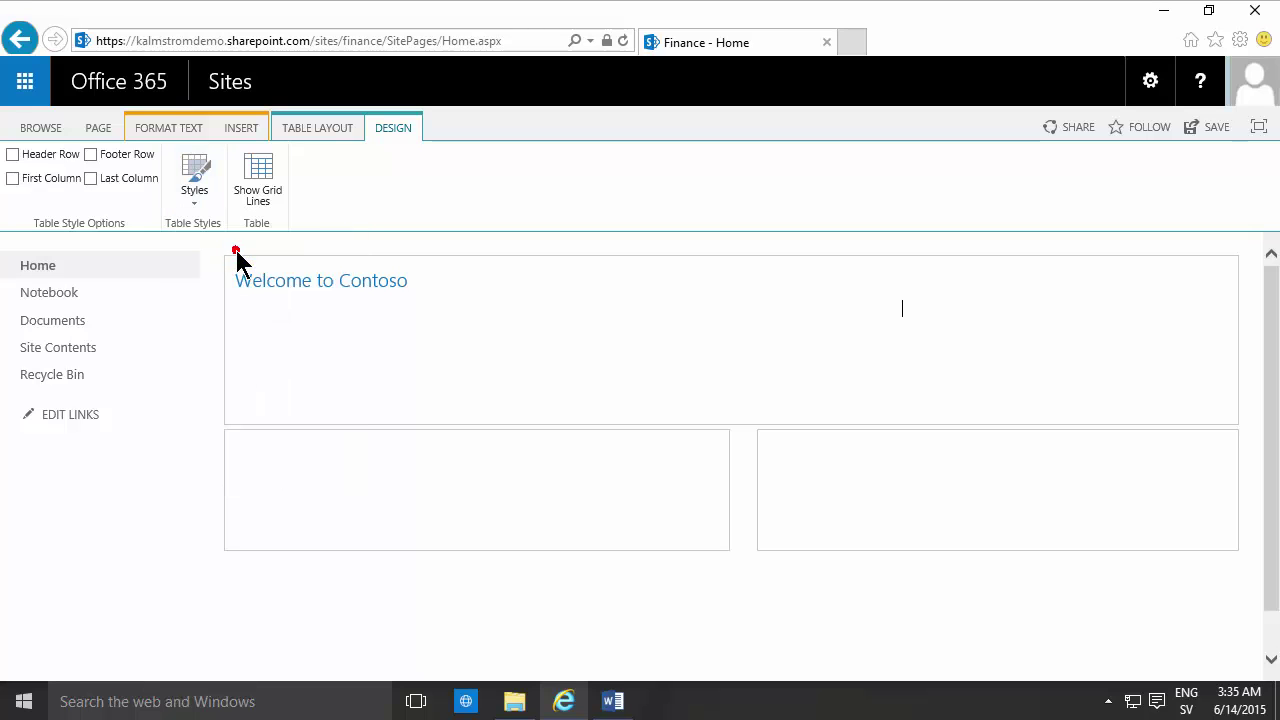
Step: Turn on grid lines for the table
{"action": "left_click", "coordinate": [250, 172]}
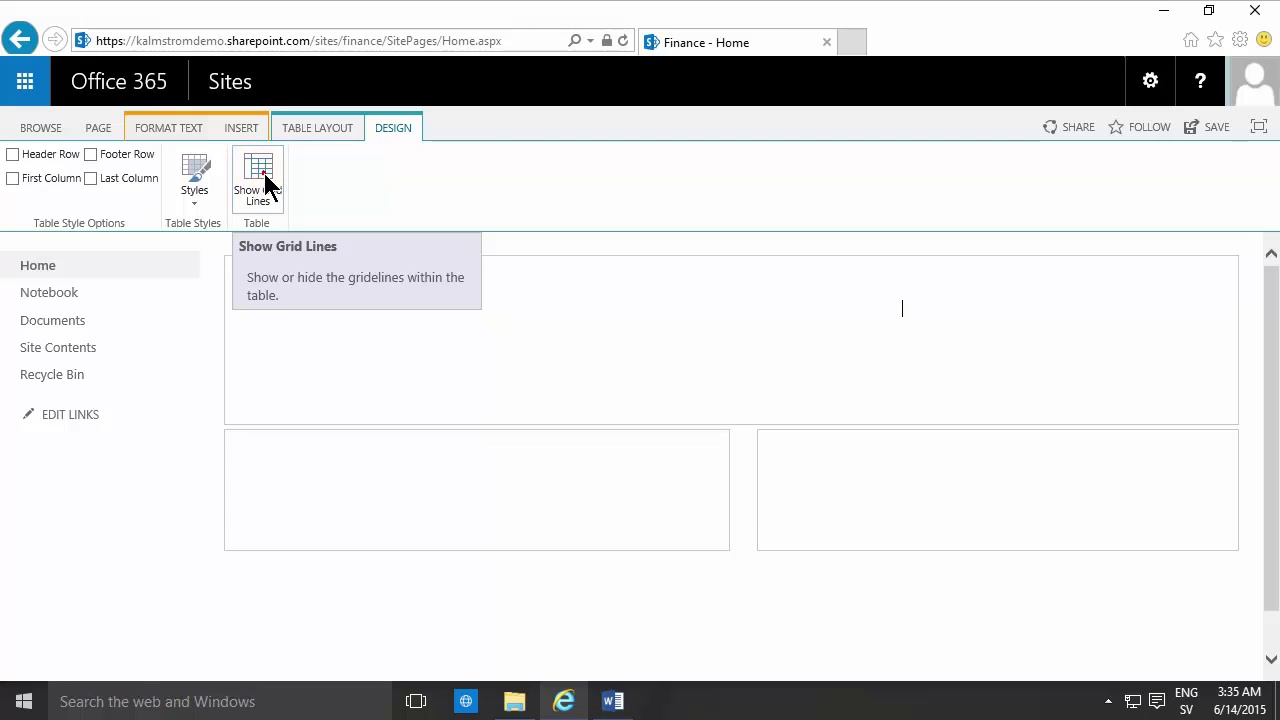
{"action": "left_click", "coordinate": [262, 170]}
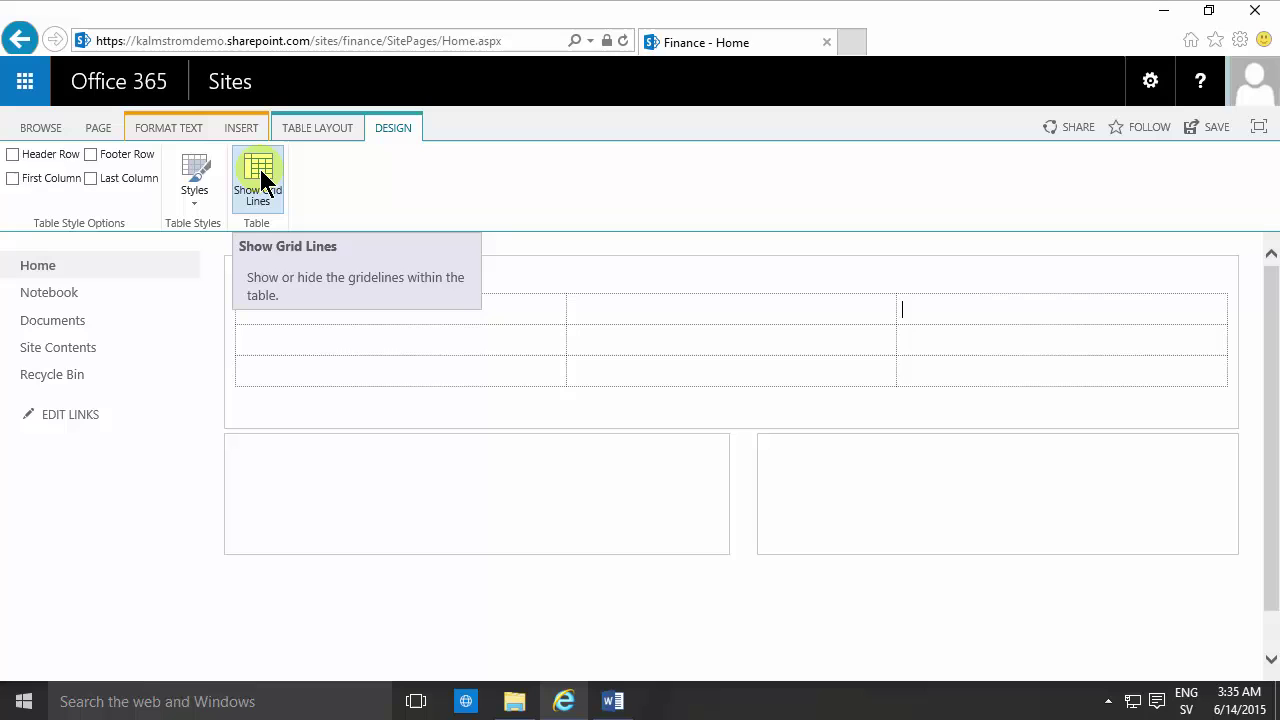
{"action": "left_click", "coordinate": [262, 192]}
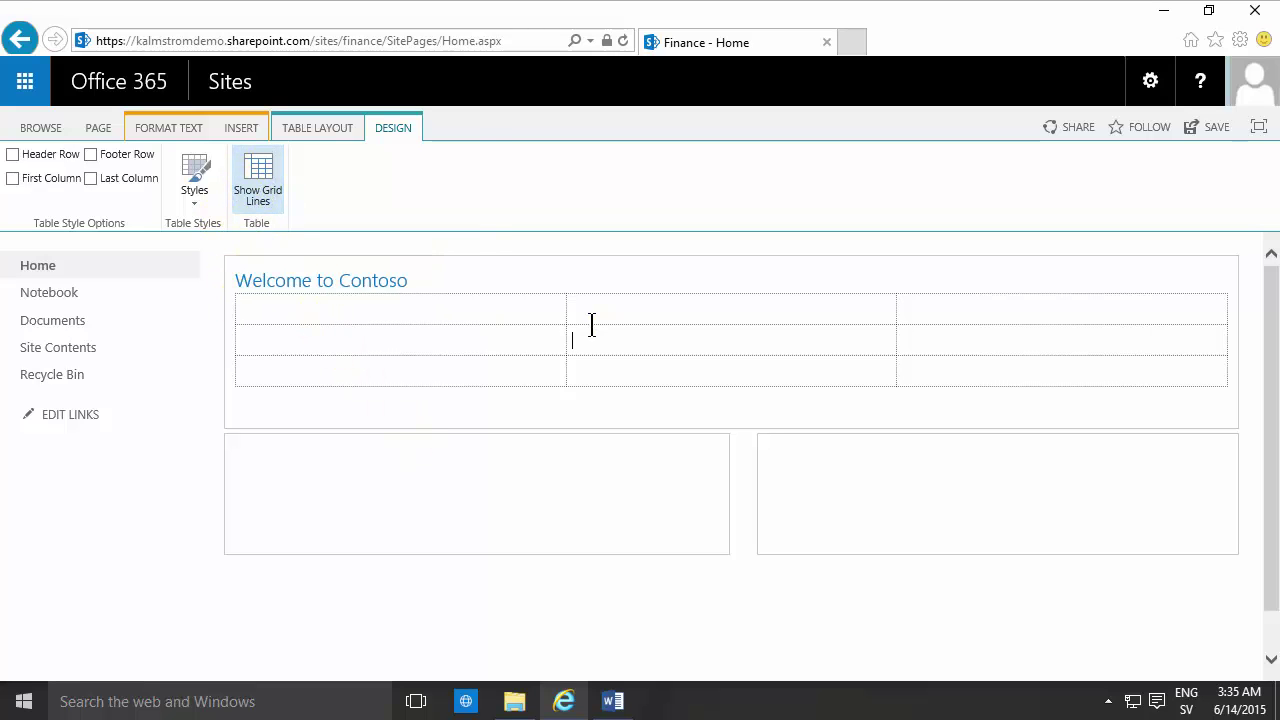
Step: Adjust the width of the table's first column up to 35% and down to 29%
{"action": "left_click", "coordinate": [357, 314]}
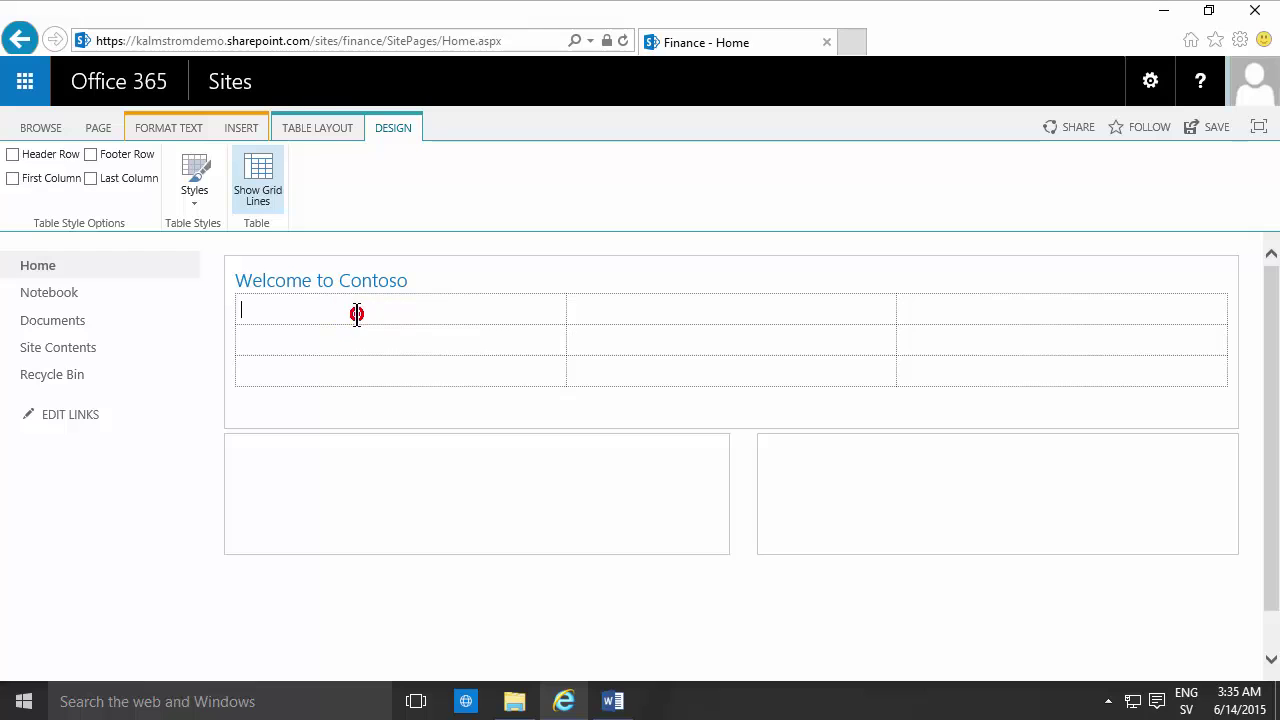
{"action": "left_click", "coordinate": [300, 128]}
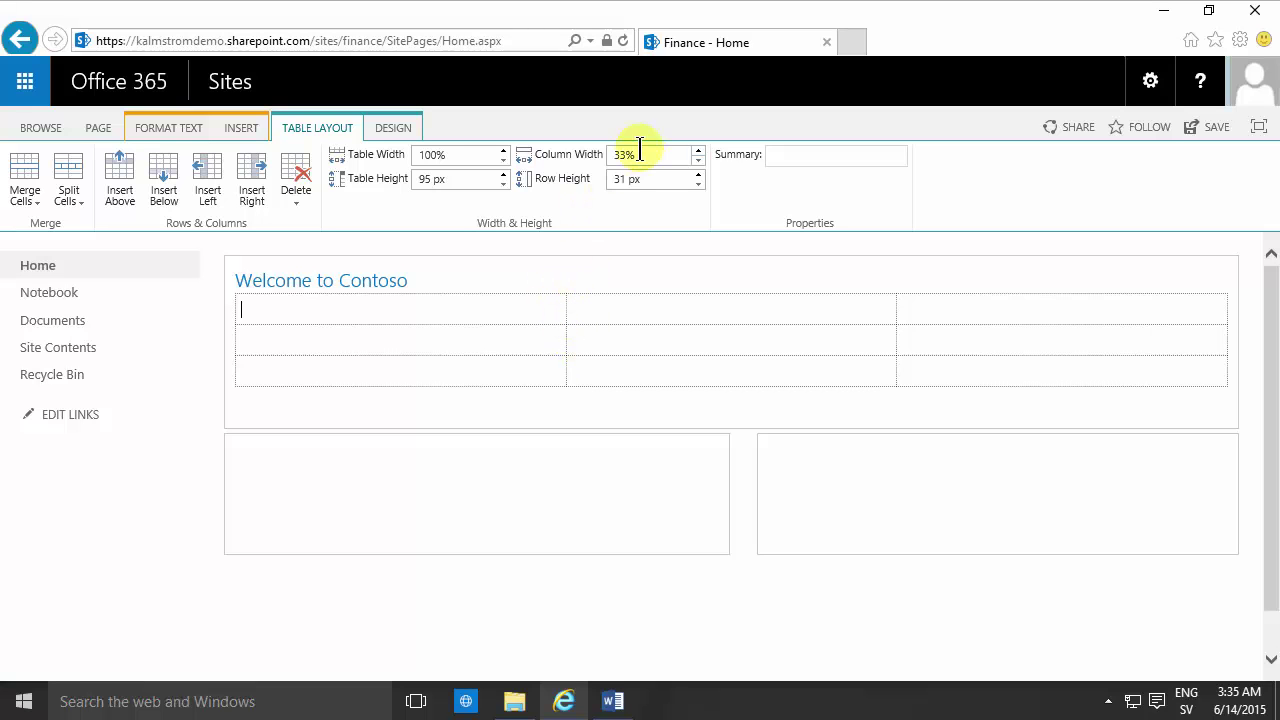
{"action": "left_click", "coordinate": [698, 160]}
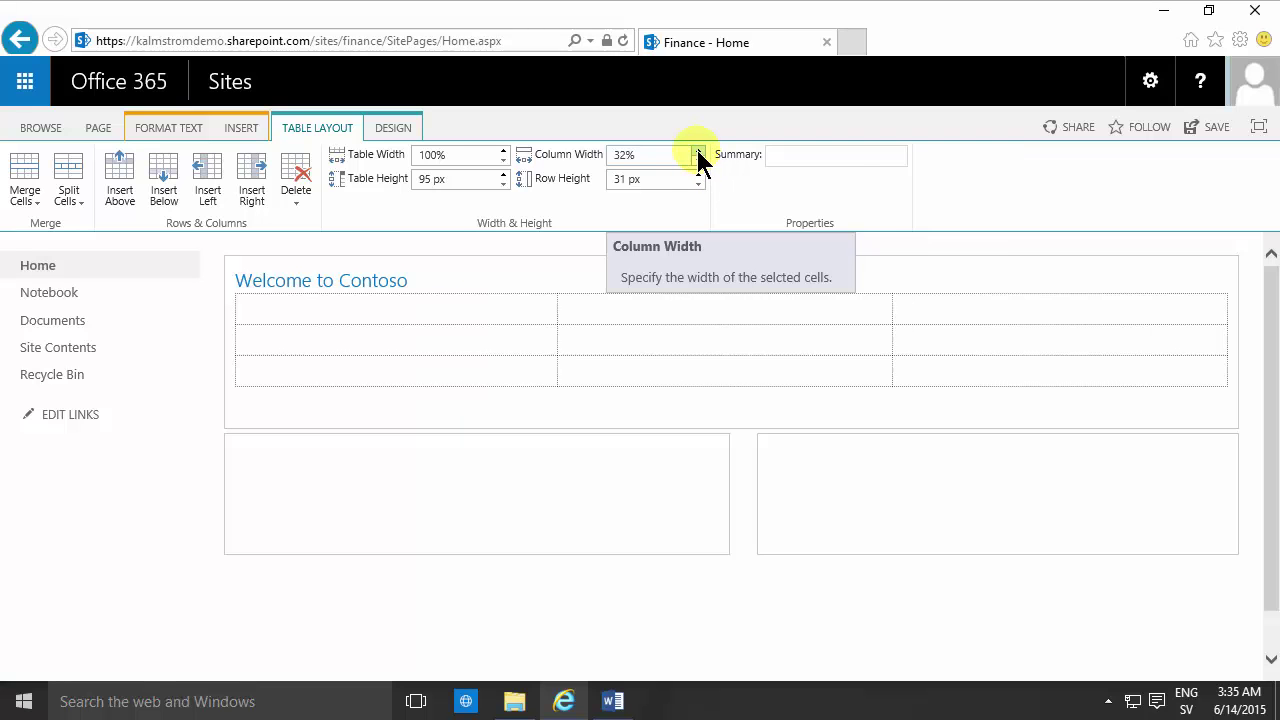
{"action": "left_click", "coordinate": [697, 150]}
{"action": "left_click", "coordinate": [697, 149]}
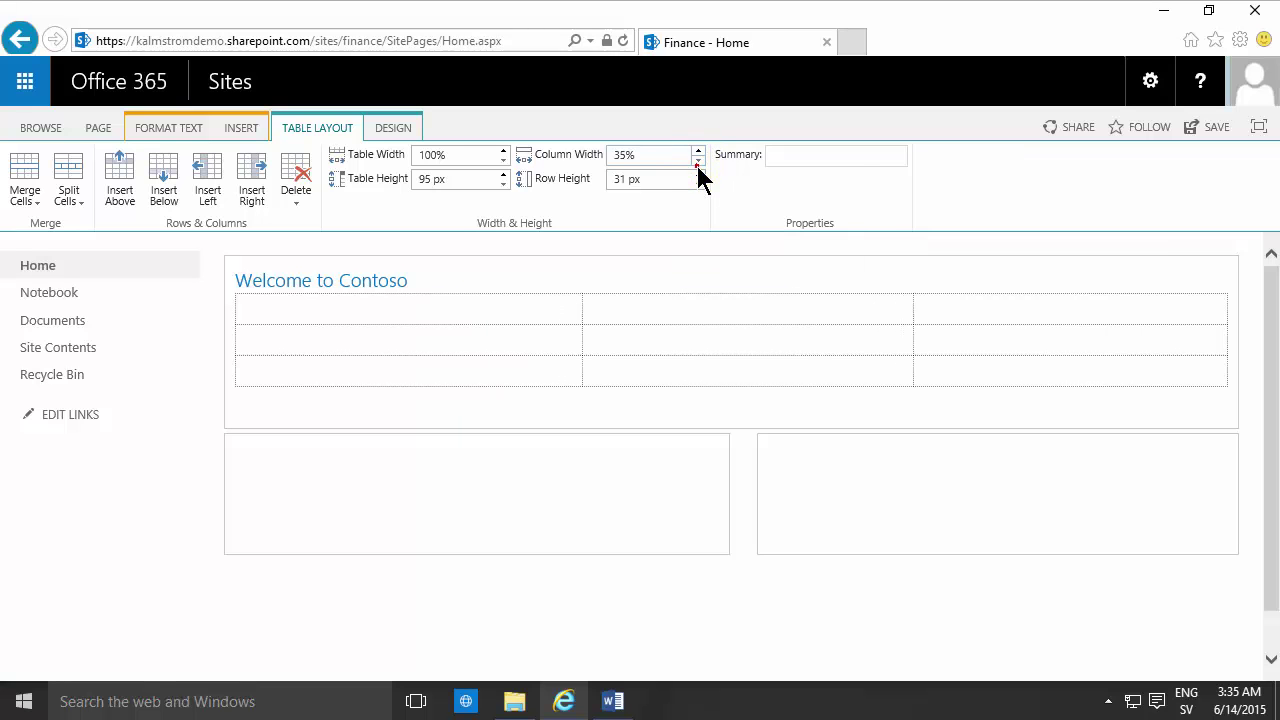
{"action": "left_click", "coordinate": [697, 161]}
{"action": "left_click", "coordinate": [697, 161]}
{"action": "left_click", "coordinate": [697, 161]}
{"action": "left_click", "coordinate": [697, 161]}
{"action": "left_click", "coordinate": [697, 161]}
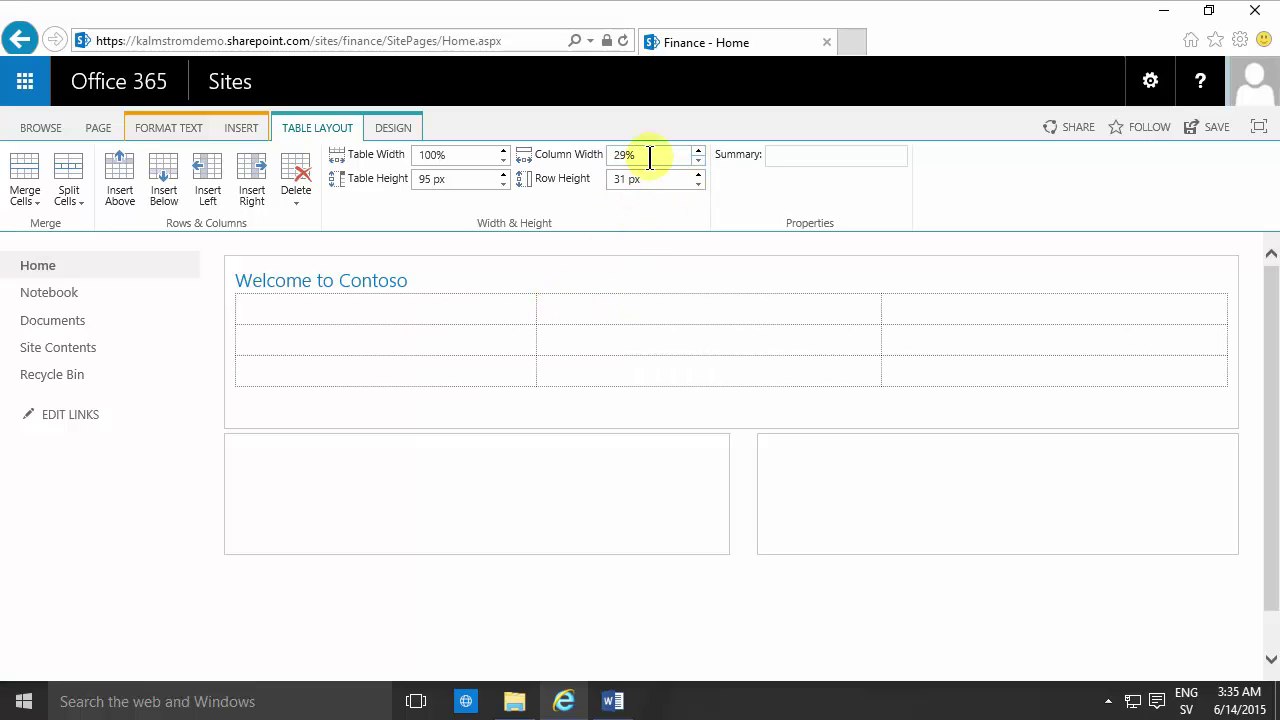
Step: Set the first column's width to 50 px
{"action": "left_click", "coordinate": [649, 157]}
{"action": "key", "text": "Return"}
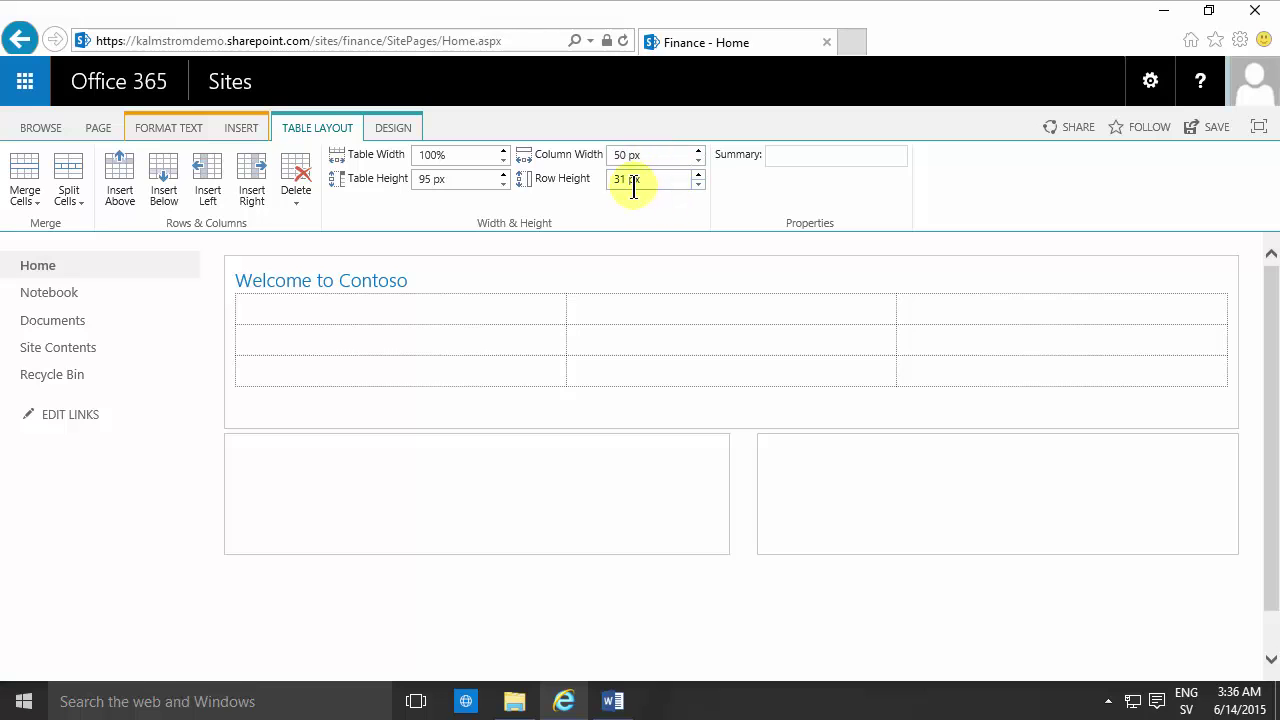
Step: Preview the available table styles on the table from a cell in its first row
{"action": "left_click", "coordinate": [611, 321]}
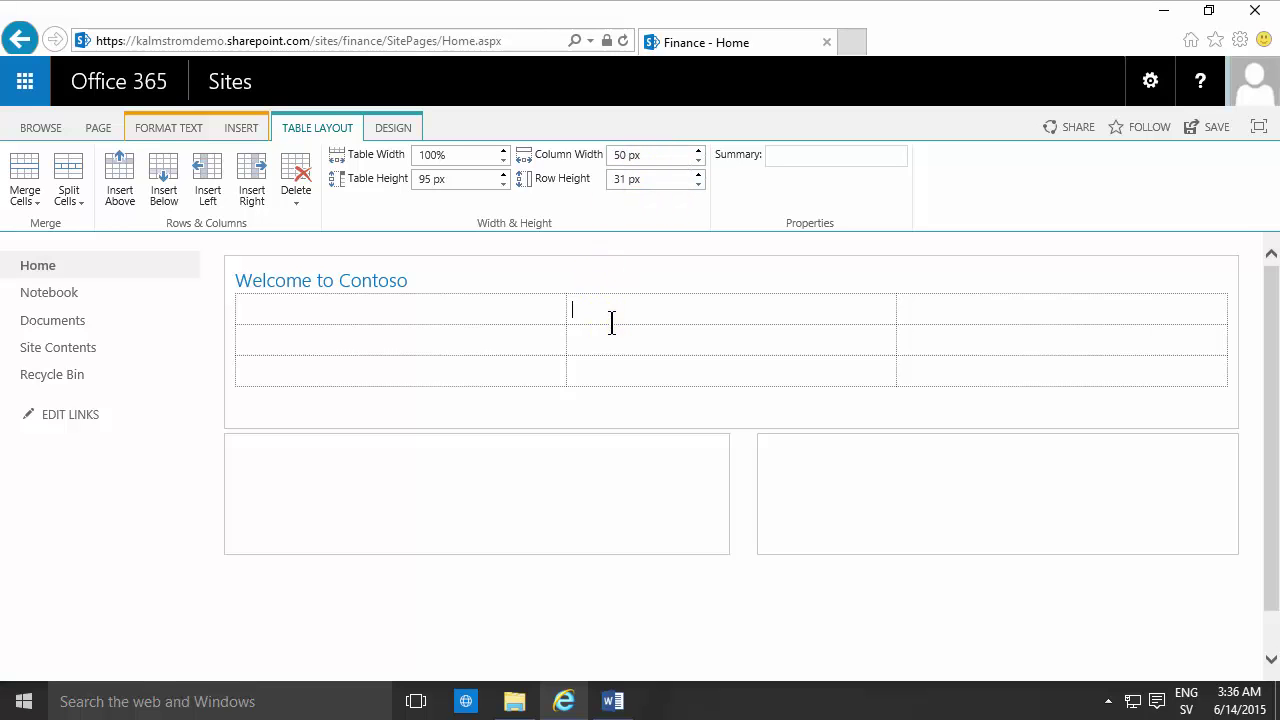
{"action": "left_click", "coordinate": [552, 310]}
{"action": "left_click", "coordinate": [395, 128]}
{"action": "left_click", "coordinate": [196, 198]}
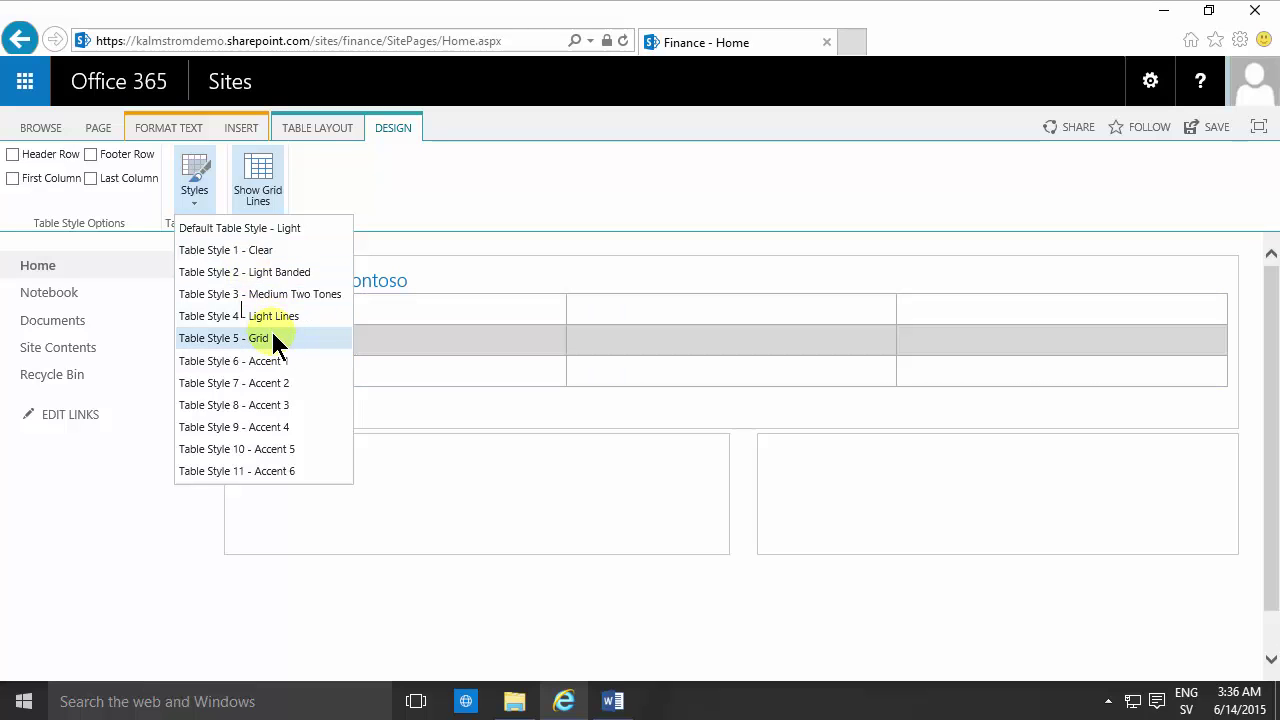
Step: Add a new row at the end of the table from its last row
{"action": "left_click", "coordinate": [393, 372]}
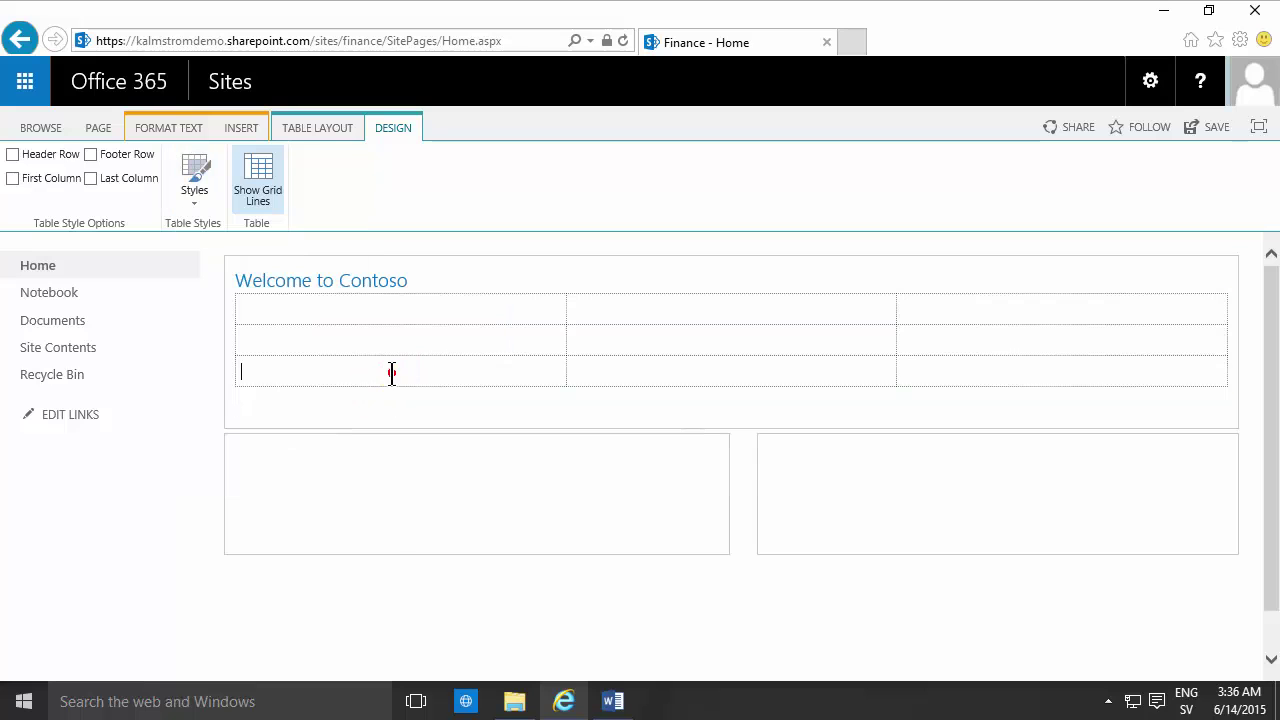
{"action": "key", "text": "Tab"}
{"action": "key", "text": "Tab"}
Step: Compare the table style previews with the Footer Row option turned on and turned off
{"action": "left_click", "coordinate": [90, 154]}
{"action": "left_click", "coordinate": [194, 180]}
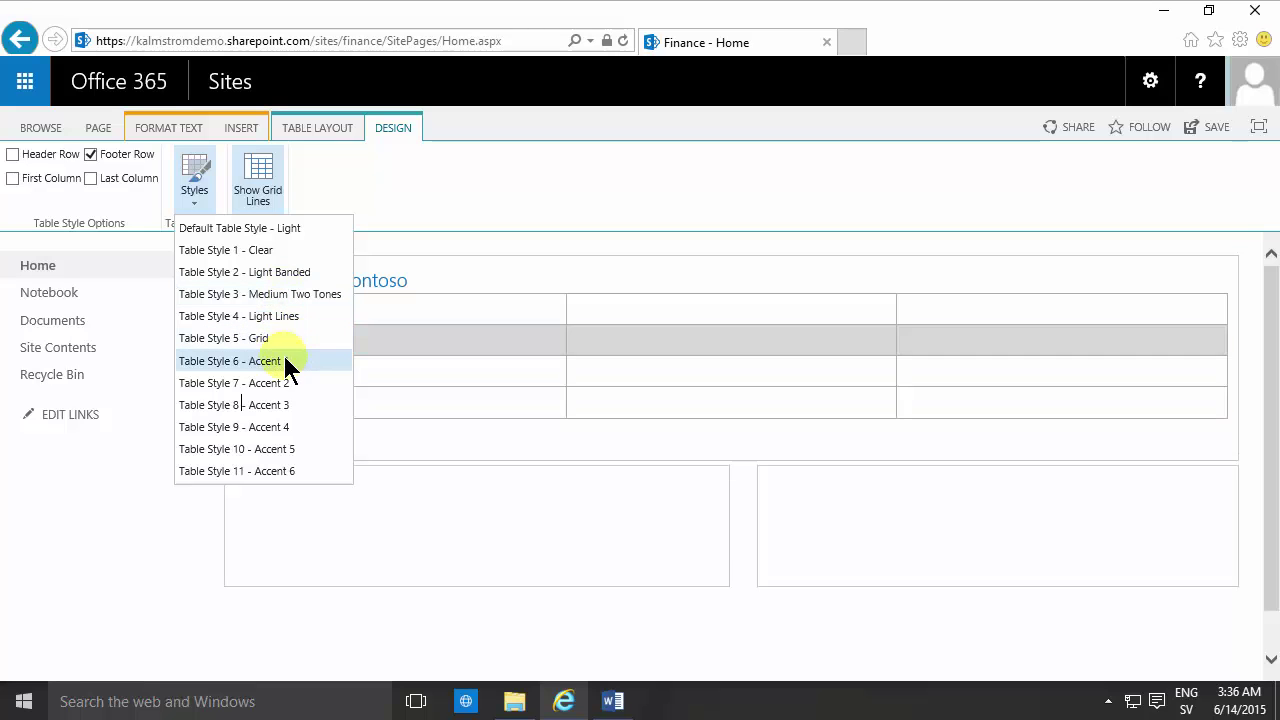
{"action": "left_click", "coordinate": [88, 152]}
{"action": "left_click", "coordinate": [352, 307]}
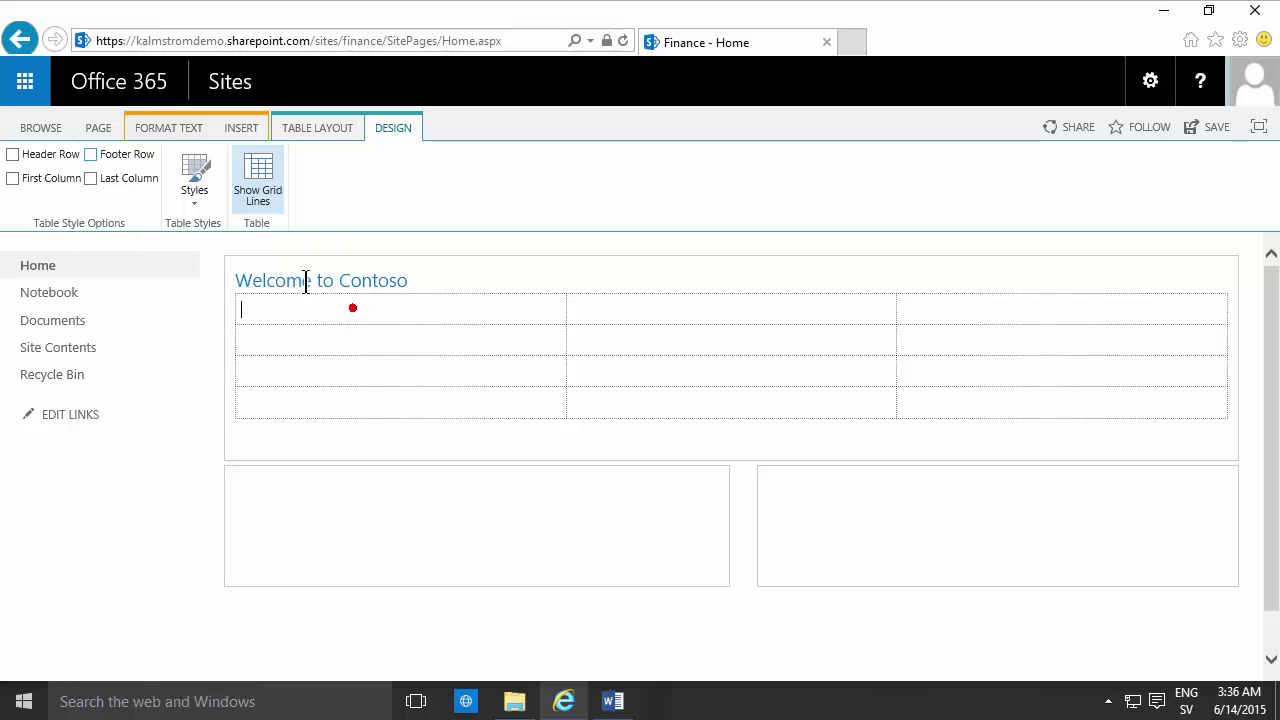
{"action": "left_click", "coordinate": [208, 200]}
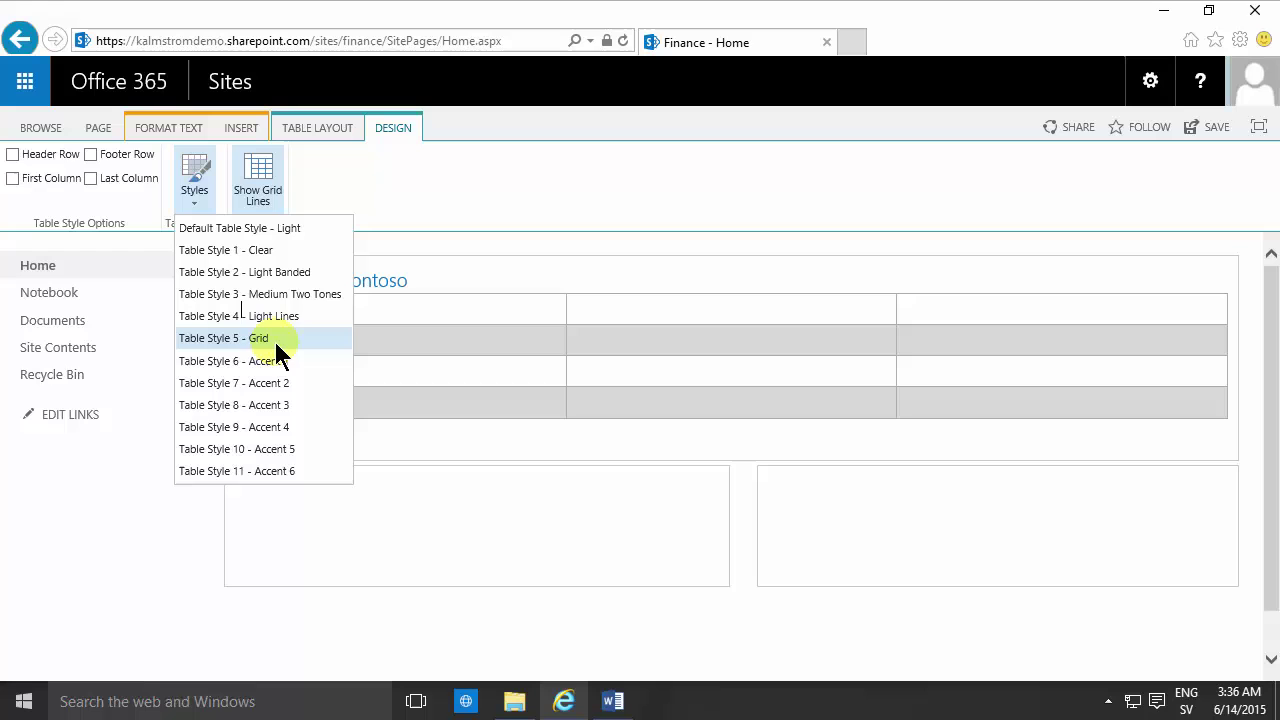
Step: Turn on the Footer Row and Header Row options, preview the table styles, and place the cursor below the table
{"action": "left_click", "coordinate": [89, 154]}
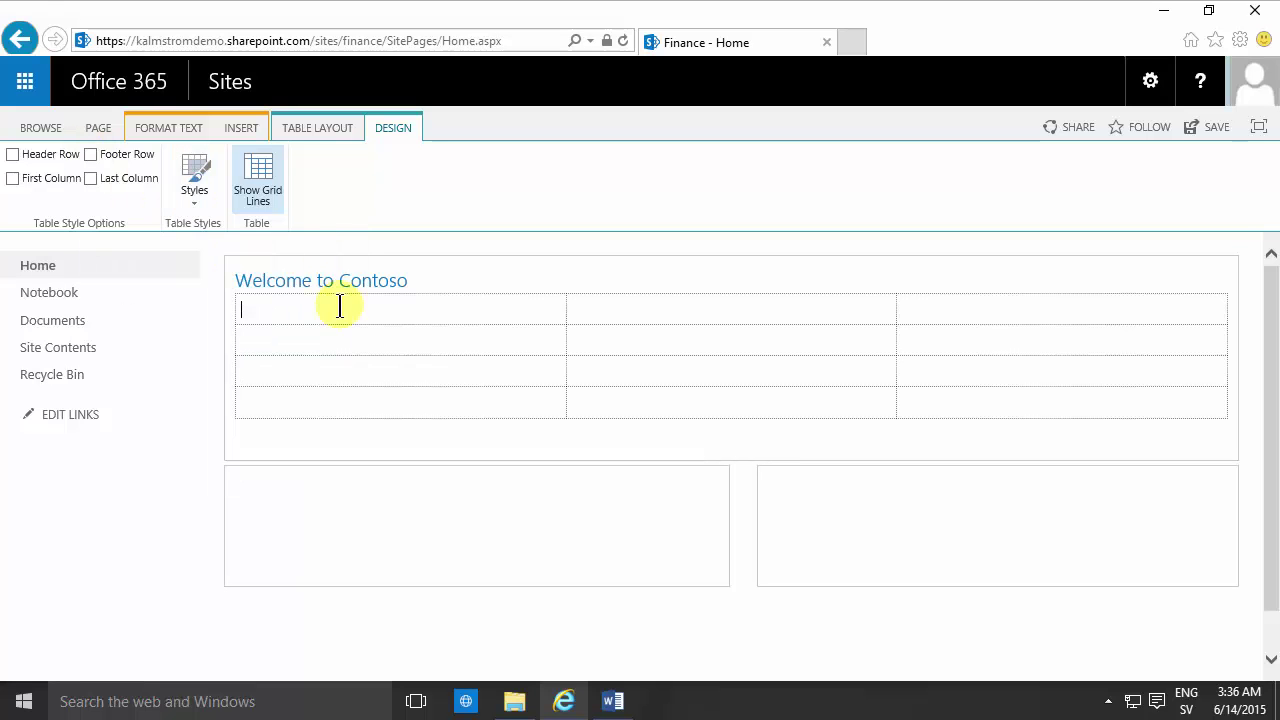
{"action": "left_click", "coordinate": [90, 155]}
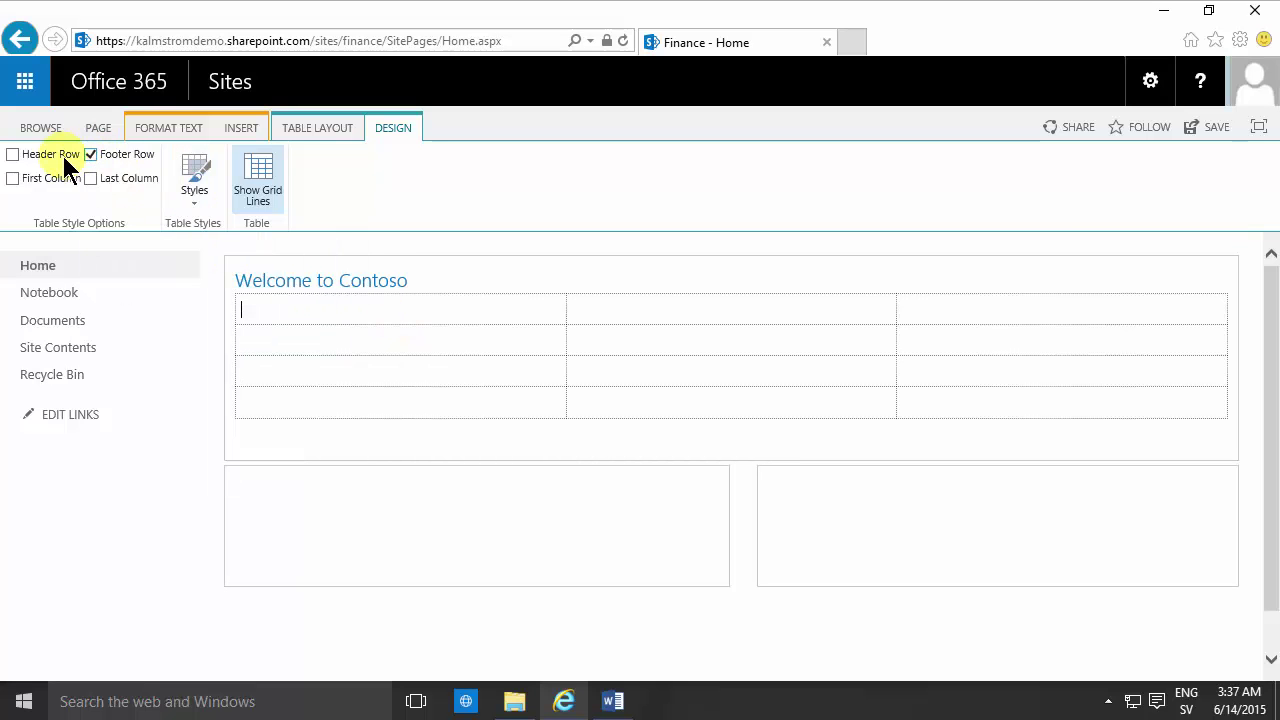
{"action": "left_click", "coordinate": [13, 155]}
{"action": "left_click", "coordinate": [186, 200]}
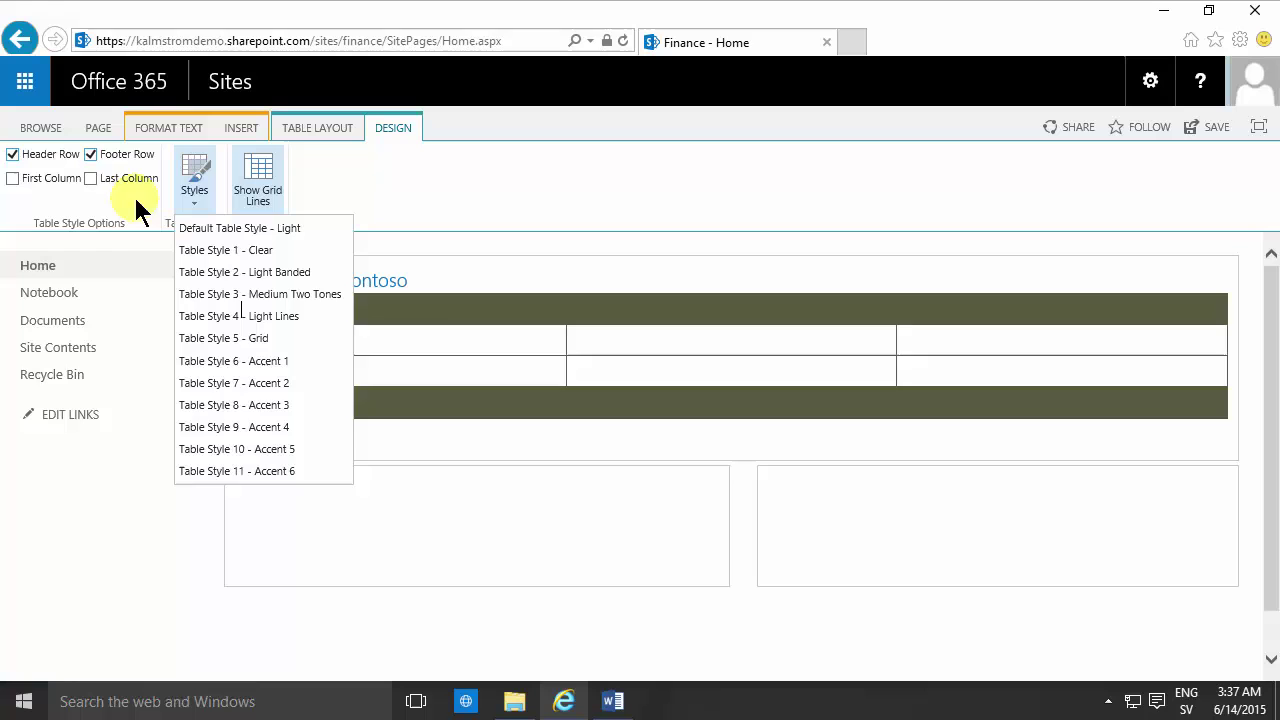
{"action": "left_click", "coordinate": [12, 156]}
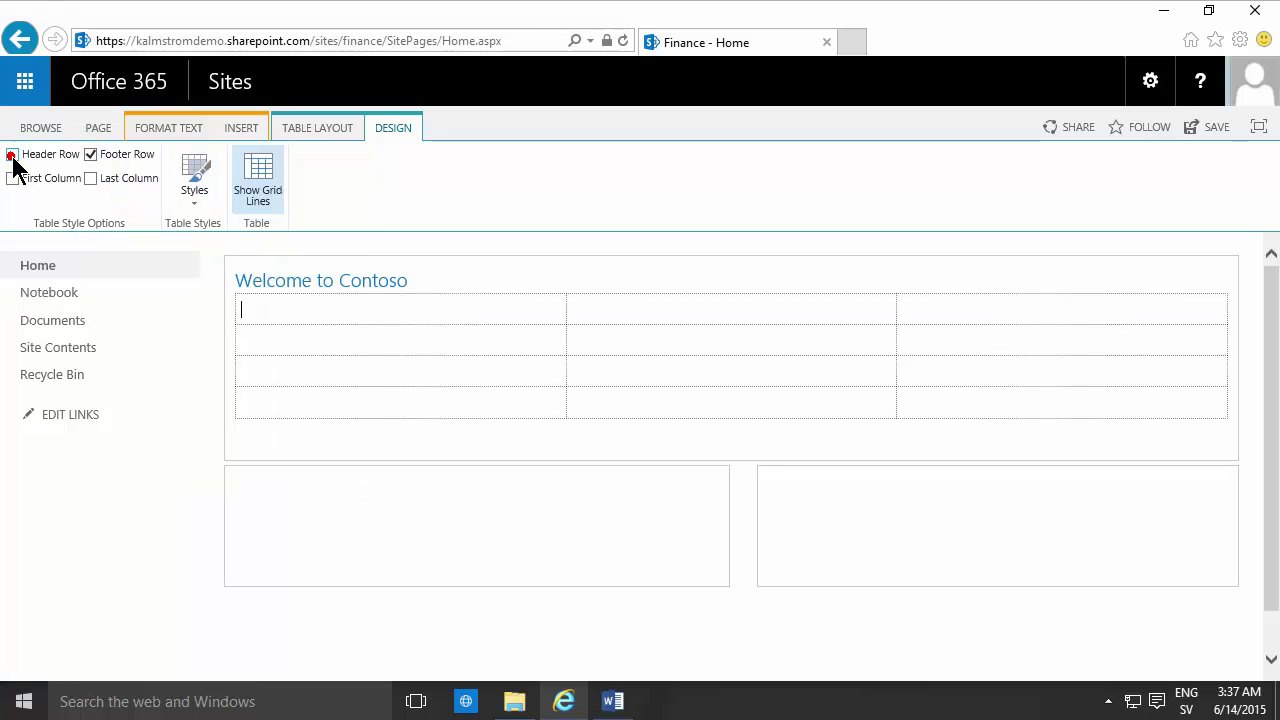
{"action": "left_click", "coordinate": [380, 428]}
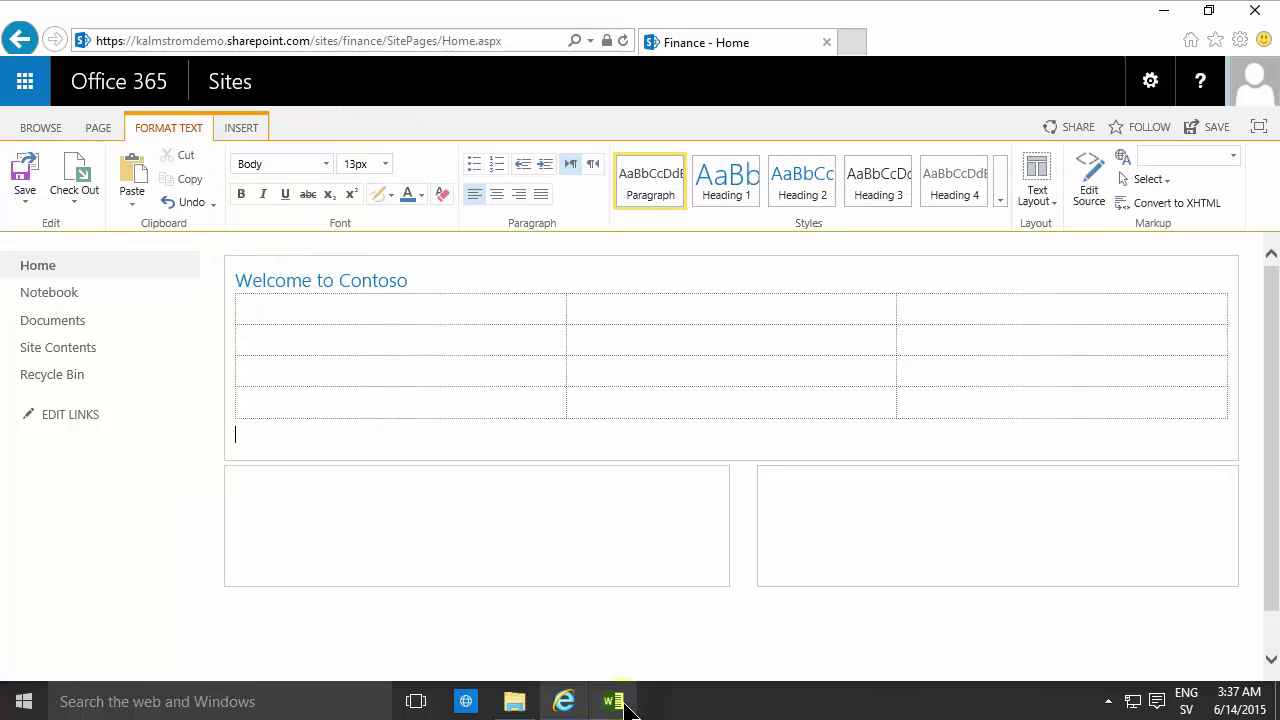
Step: Switch to Word and insert the With Subheads 1 quick table in the blank document
{"action": "left_click", "coordinate": [612, 701]}
{"action": "left_click", "coordinate": [158, 38]}
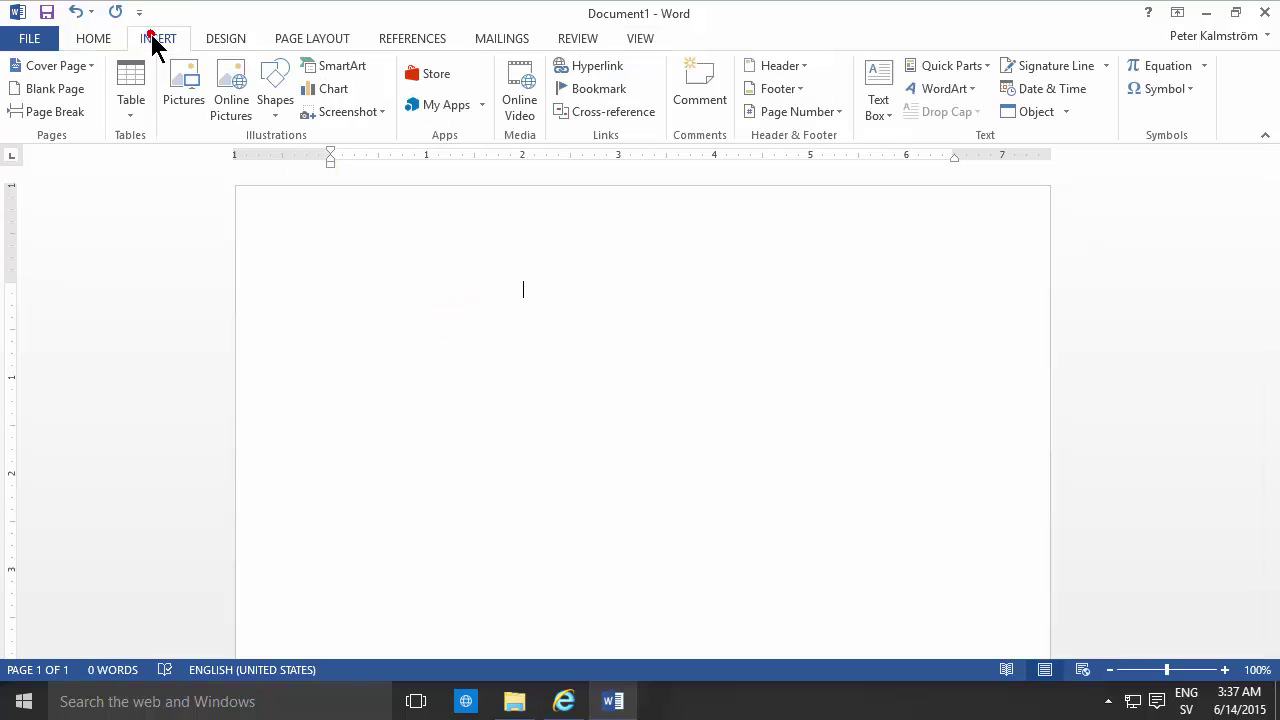
{"action": "left_click", "coordinate": [131, 114]}
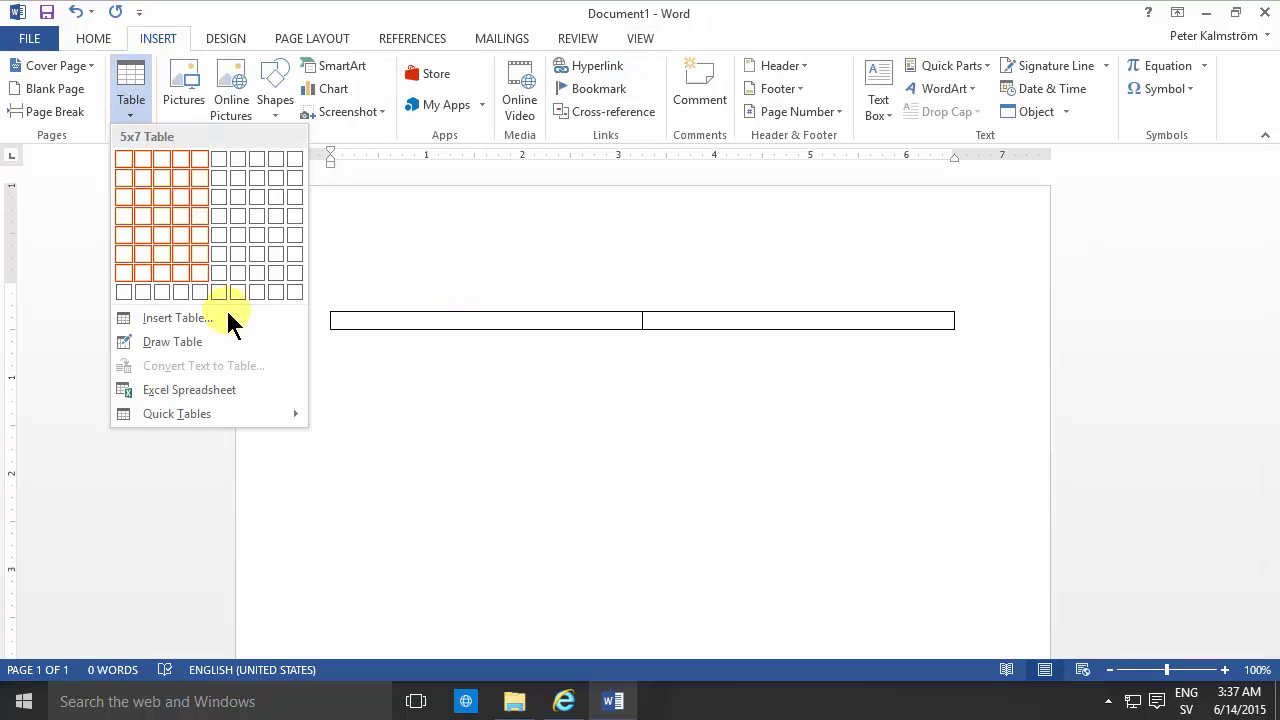
{"action": "mouse_move", "coordinate": [228, 413]}
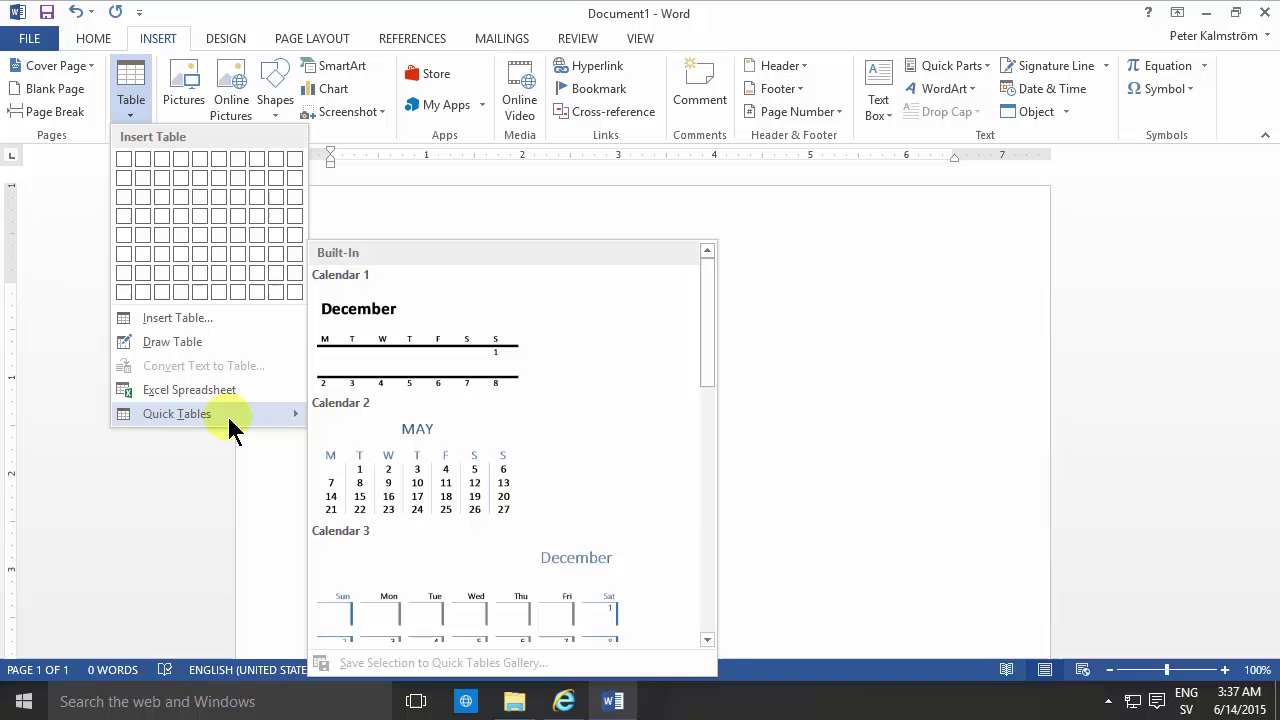
{"action": "scroll", "coordinate": [566, 560], "scroll_direction": "down", "scroll_amount": 10}
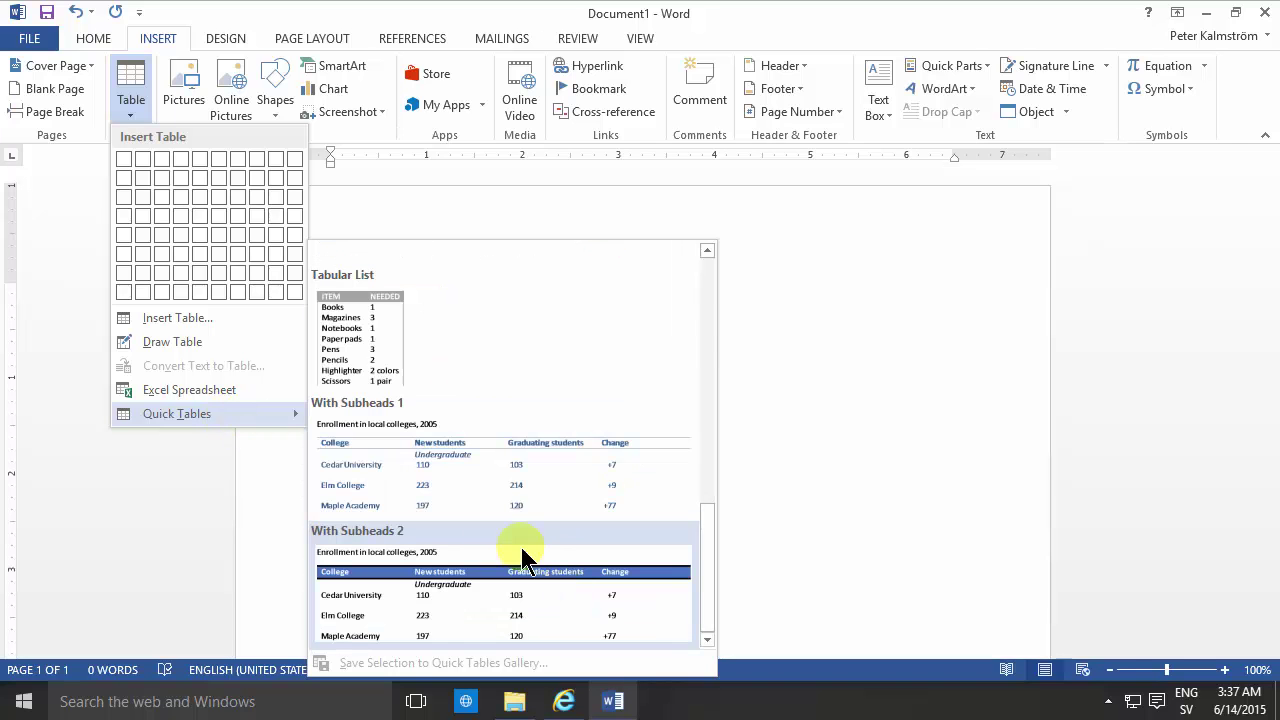
{"action": "left_click", "coordinate": [477, 474]}
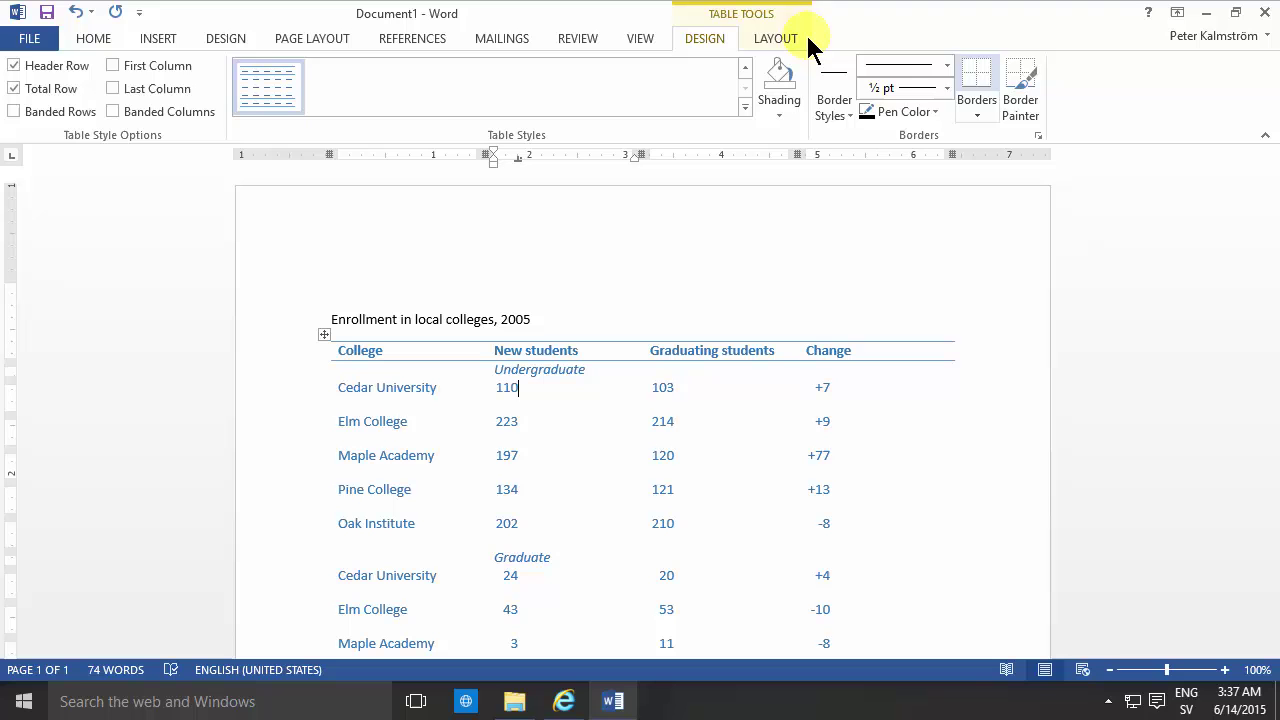
Step: Show the table's gridlines and narrow the New students column to about 1.56"
{"action": "left_click", "coordinate": [762, 40]}
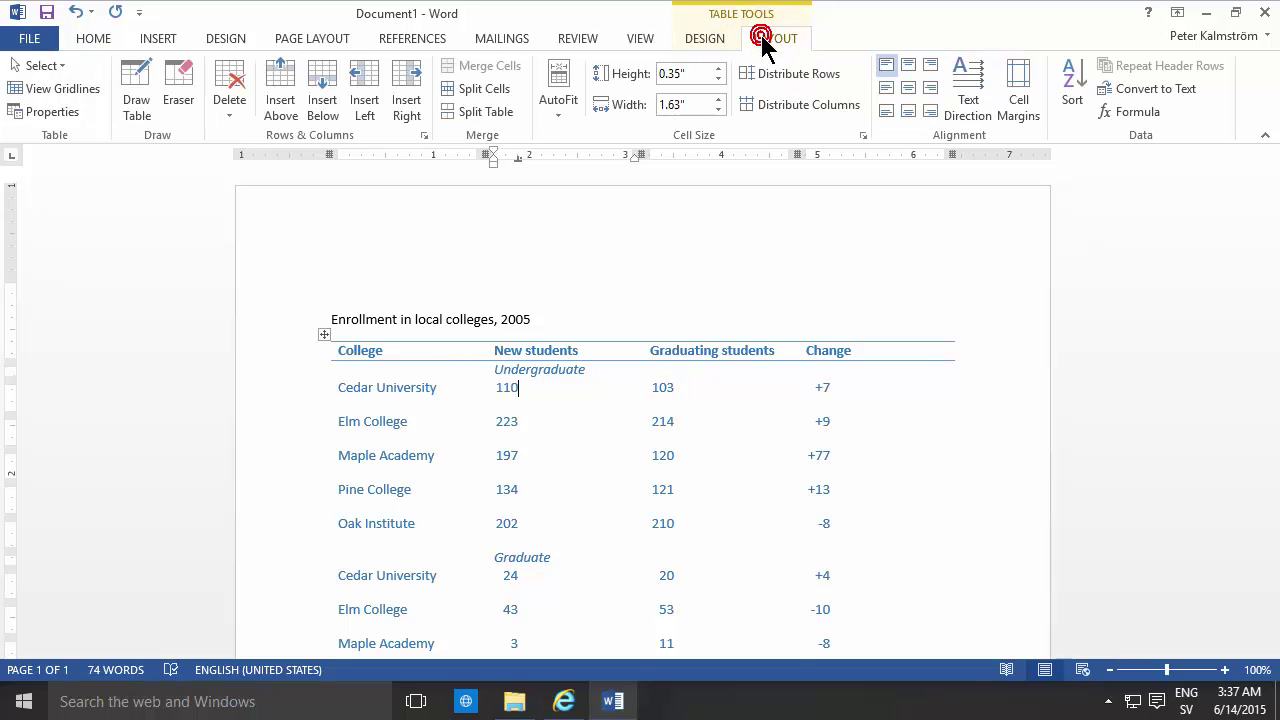
{"action": "left_click", "coordinate": [62, 88]}
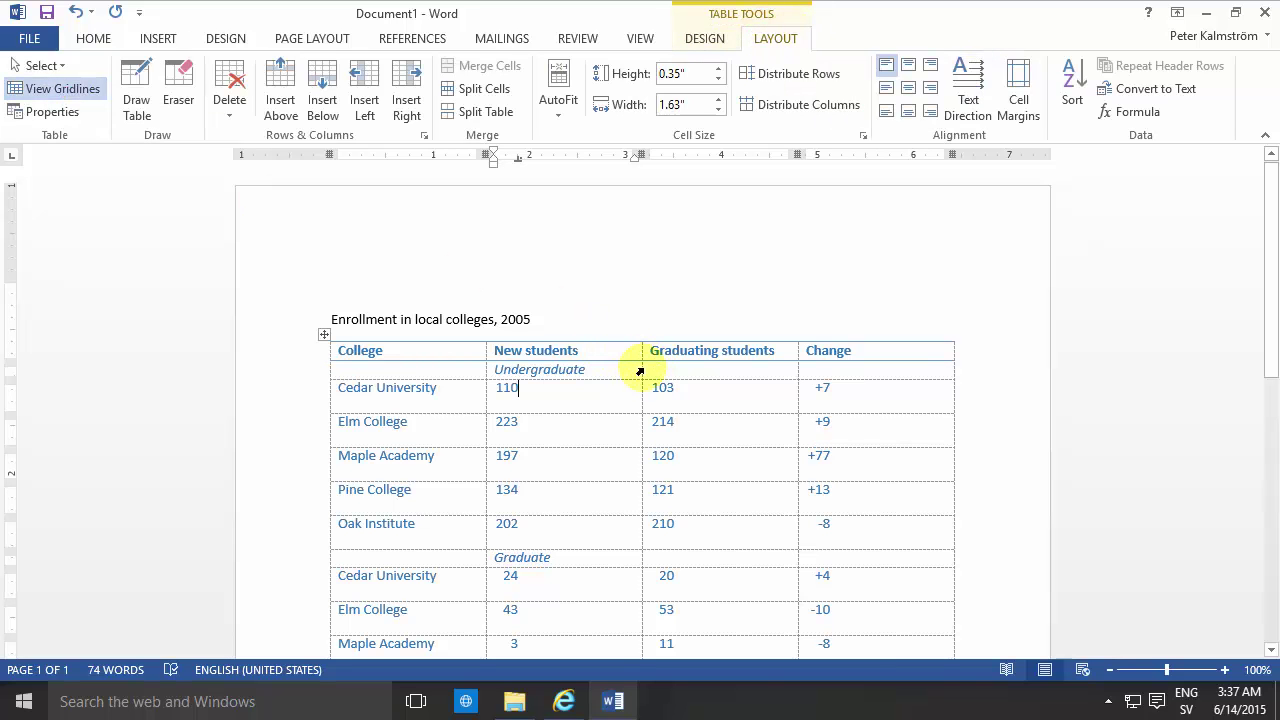
{"action": "mouse_move", "coordinate": [641, 370]}
{"action": "left_mouse_down"}
{"action": "mouse_move", "coordinate": [603, 374]}
{"action": "mouse_move", "coordinate": [690, 377]}
{"action": "mouse_move", "coordinate": [634, 386]}
{"action": "left_mouse_up"}
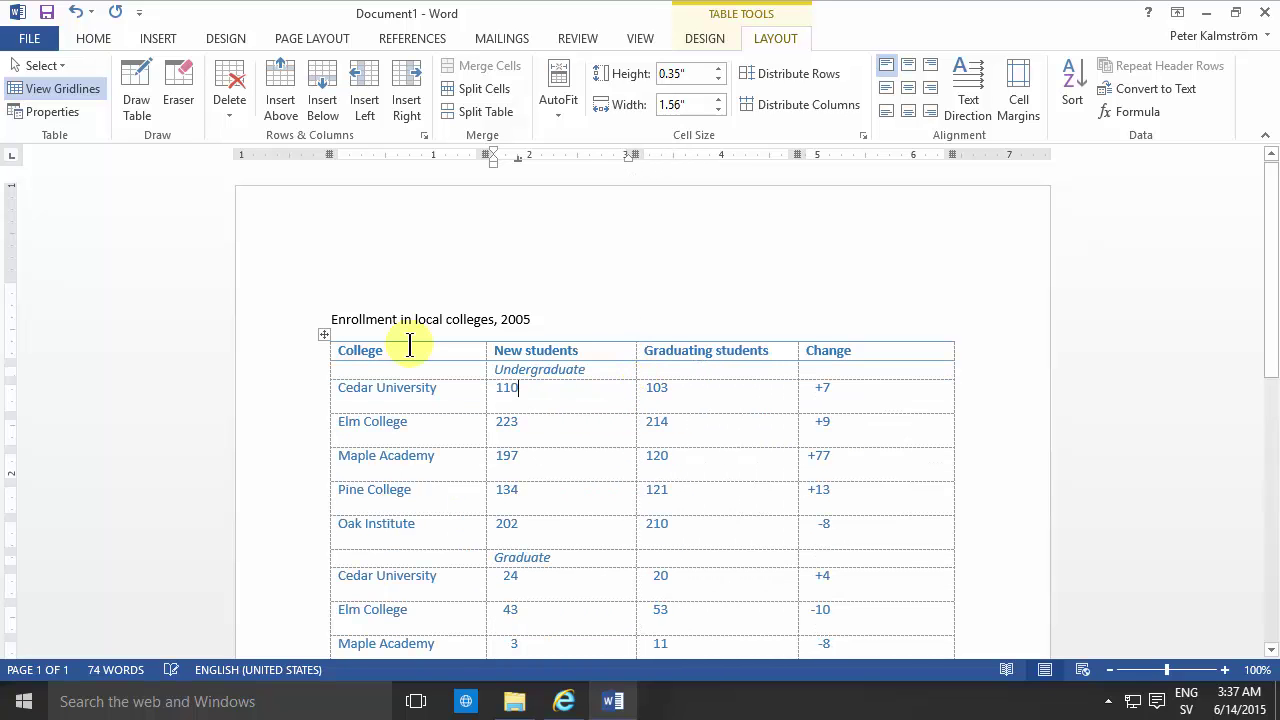
Step: Select the whole college enrollment table and copy it
{"action": "left_click", "coordinate": [324, 331]}
{"action": "left_click", "coordinate": [324, 331]}
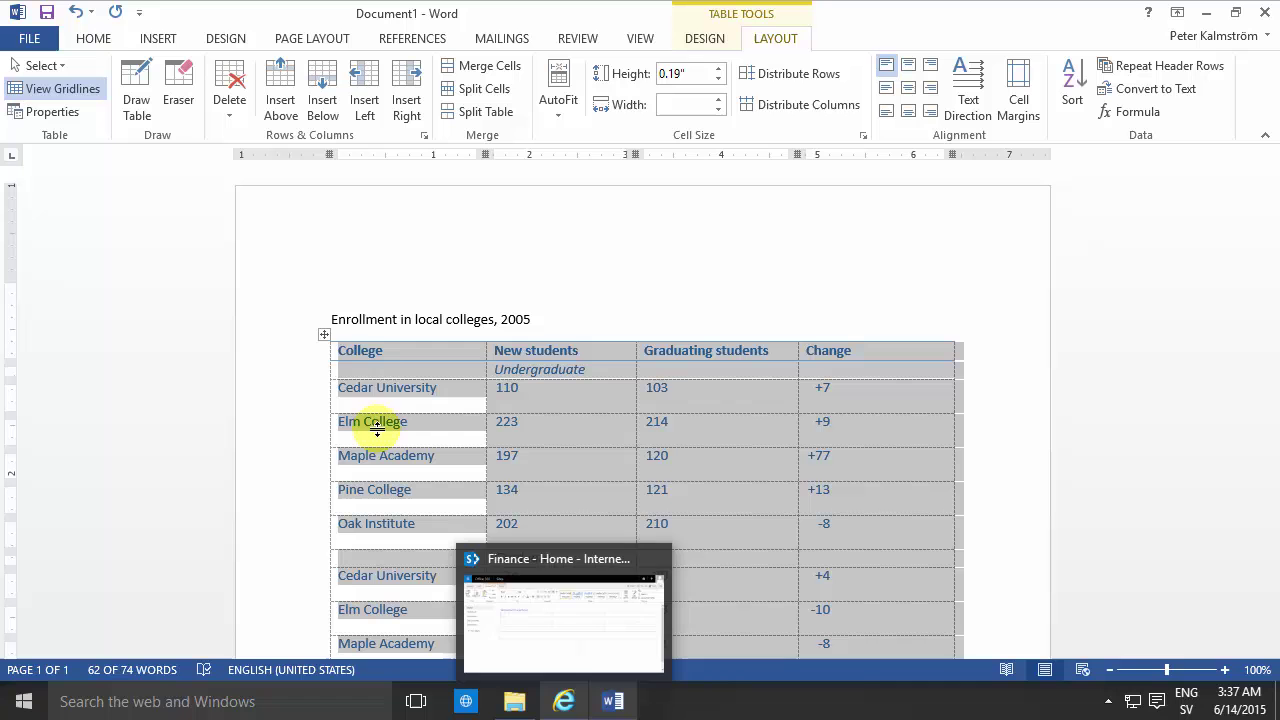
{"action": "right_click", "coordinate": [327, 338]}
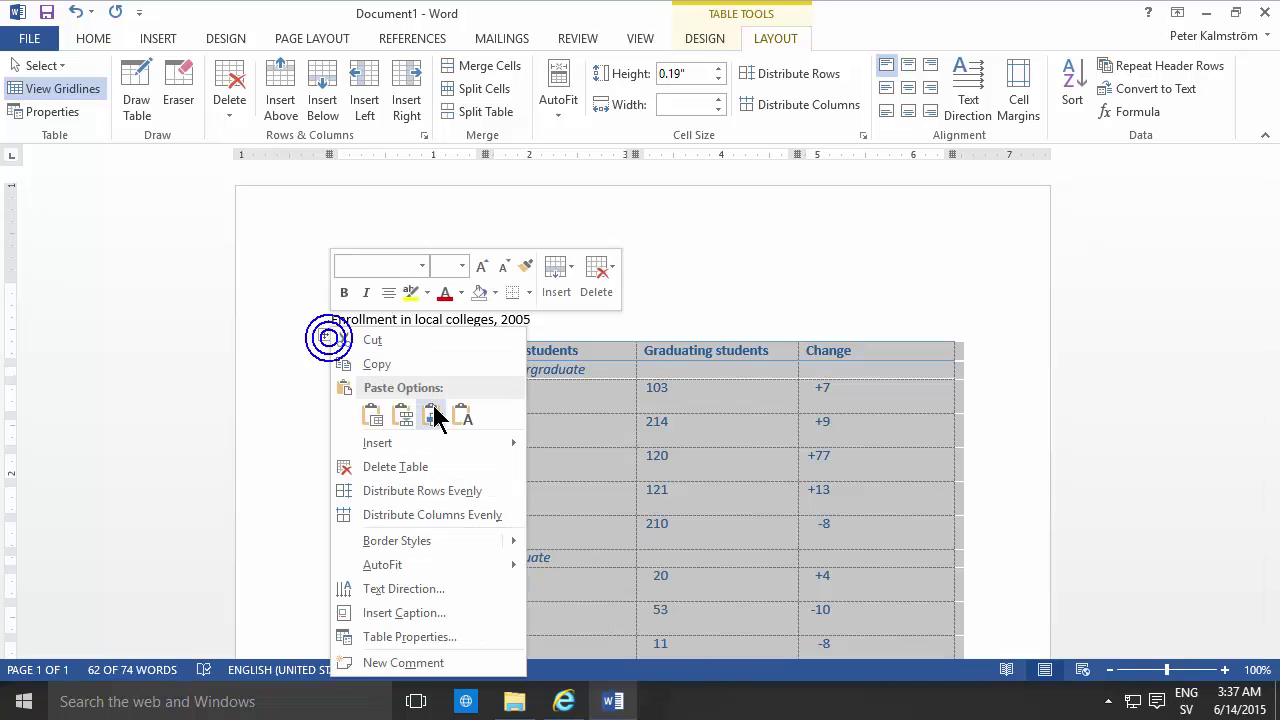
{"action": "left_click", "coordinate": [396, 366]}
Step: Switch back to the Finance SharePoint page in Internet Explorer and delete the empty table under the Welcome to Contoso heading
{"action": "left_click", "coordinate": [566, 705]}
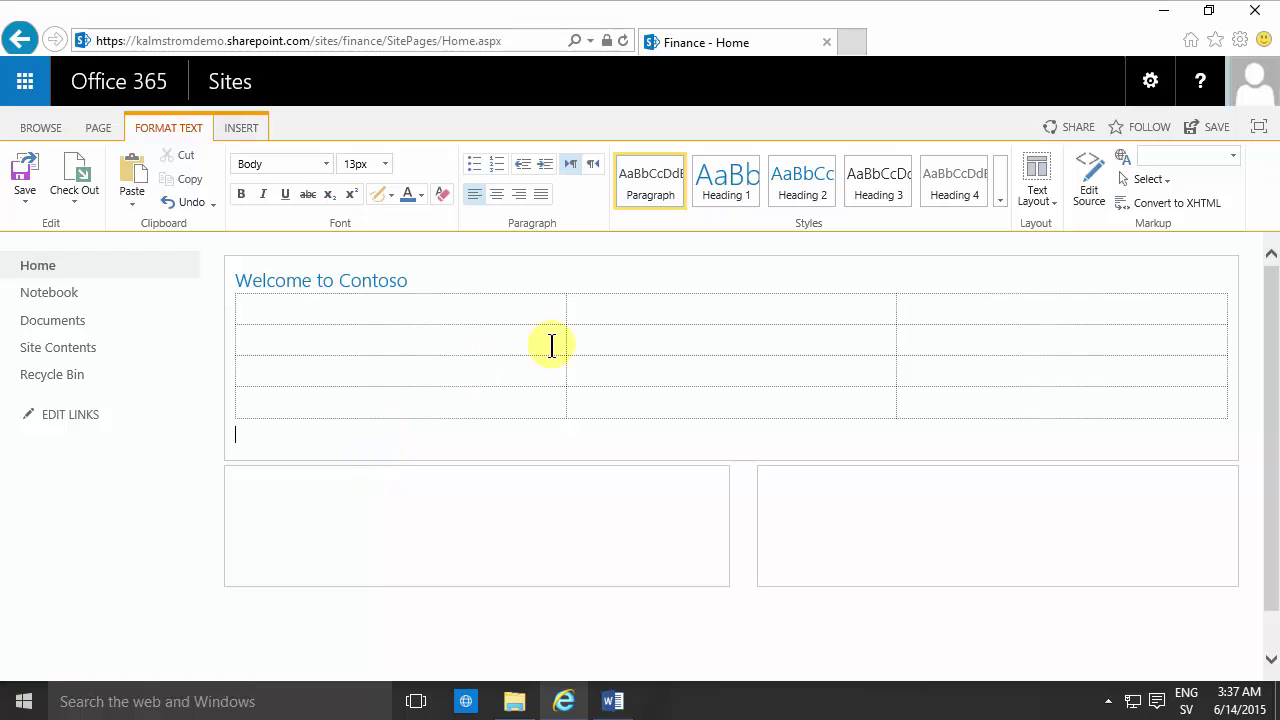
{"action": "left_click", "coordinate": [317, 127]}
{"action": "left_click", "coordinate": [296, 190]}
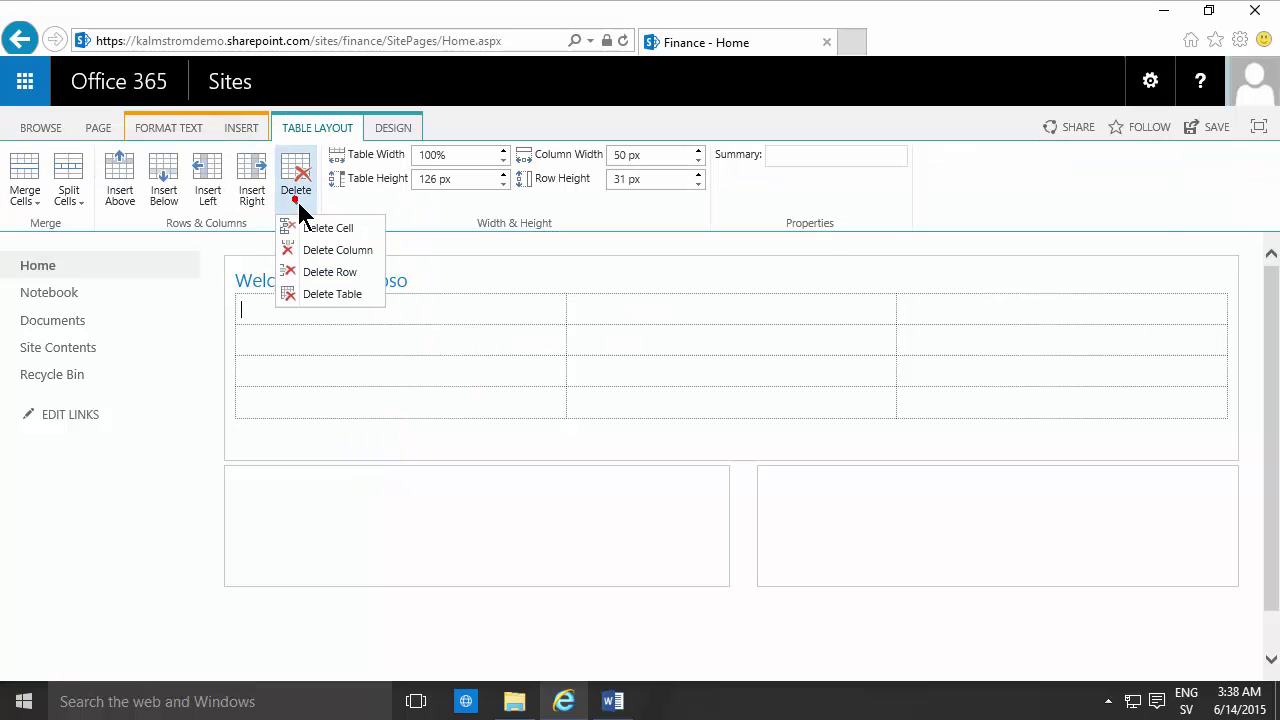
{"action": "left_click", "coordinate": [328, 294]}
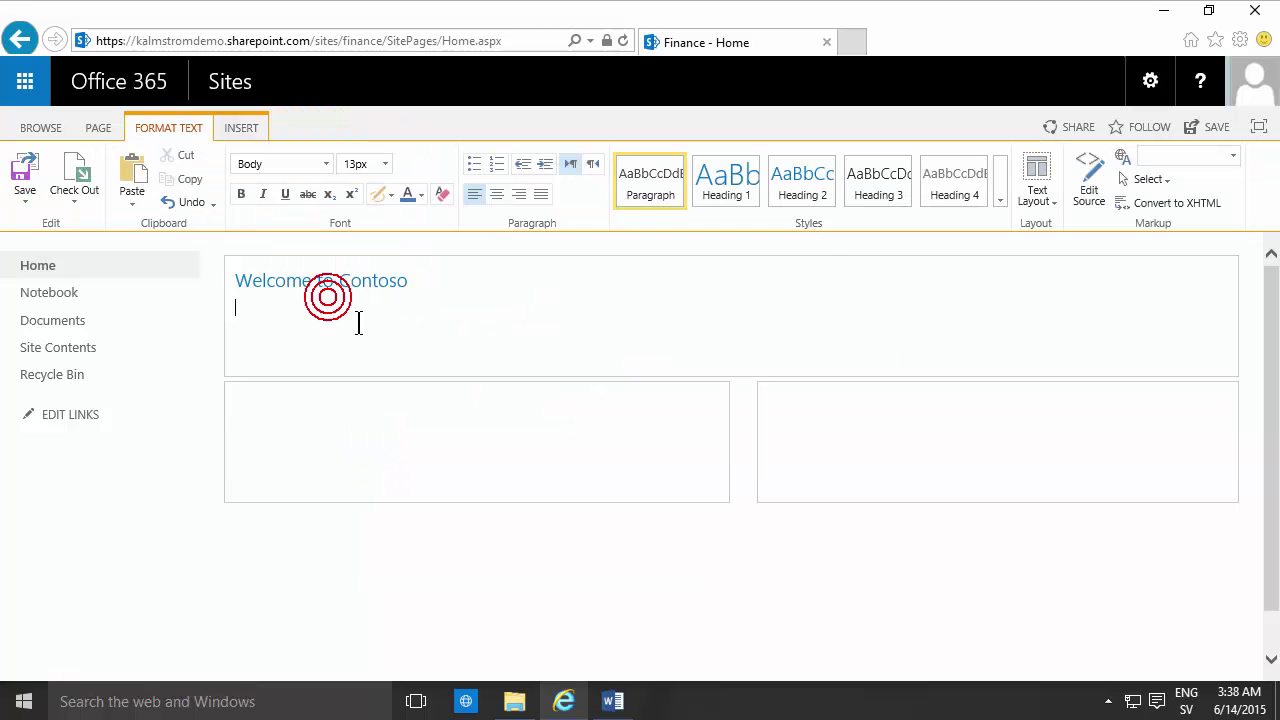
Step: Paste the copied table under the Welcome to Contoso heading, allowing the webpage to access the clipboard
{"action": "left_click", "coordinate": [133, 172]}
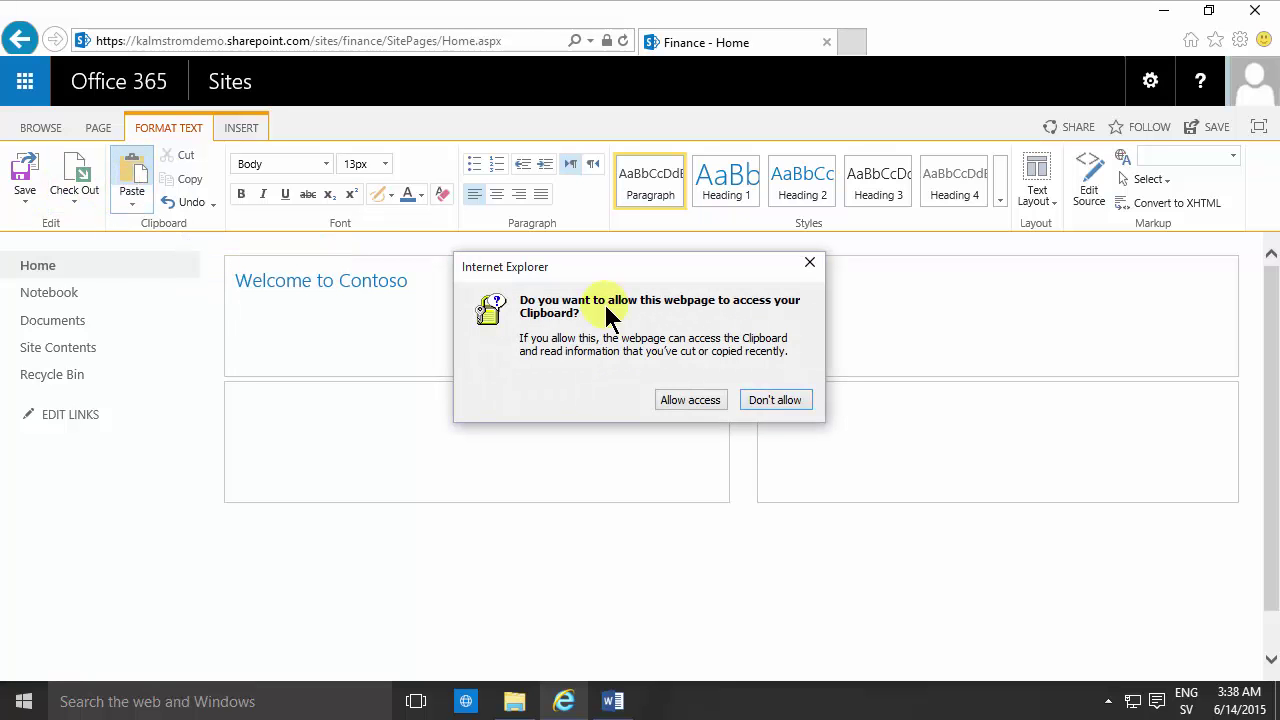
{"action": "left_click", "coordinate": [697, 402]}
{"action": "left_click", "coordinate": [697, 401]}
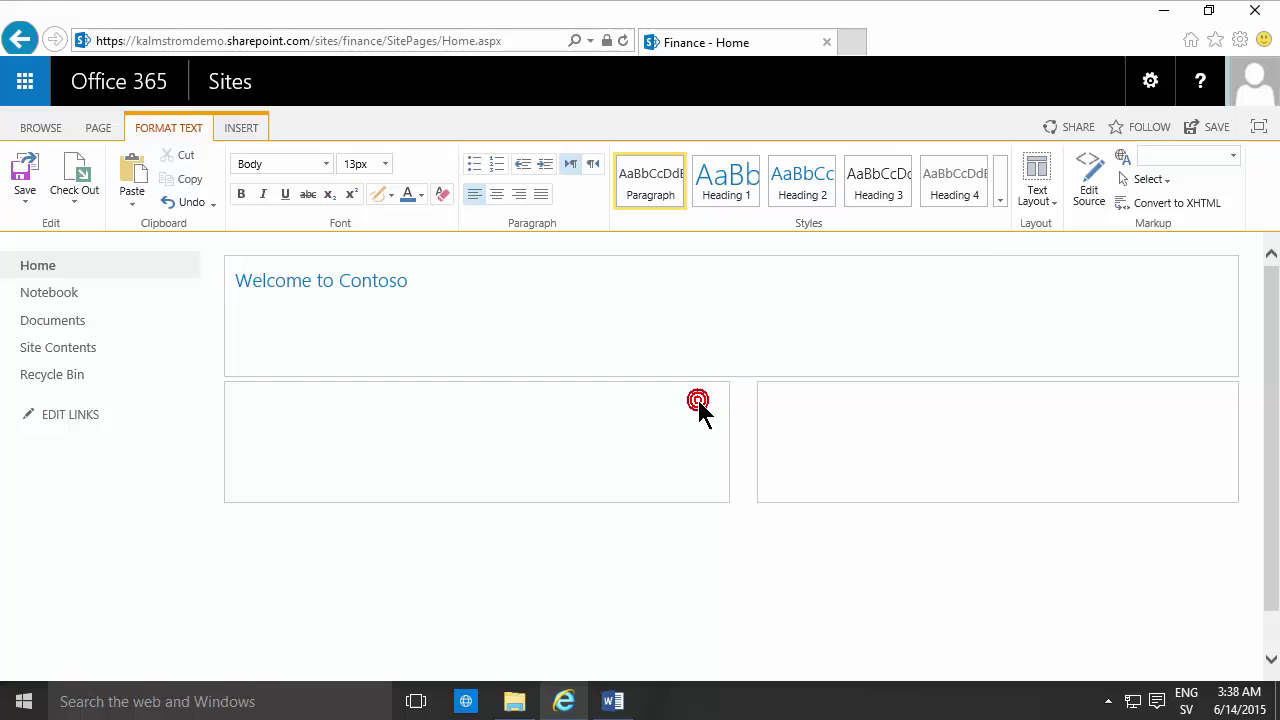
Step: Examine the pasted table from its heading row down to the Total row
{"action": "scroll", "coordinate": [820, 428], "scroll_direction": "up", "scroll_amount": 1}
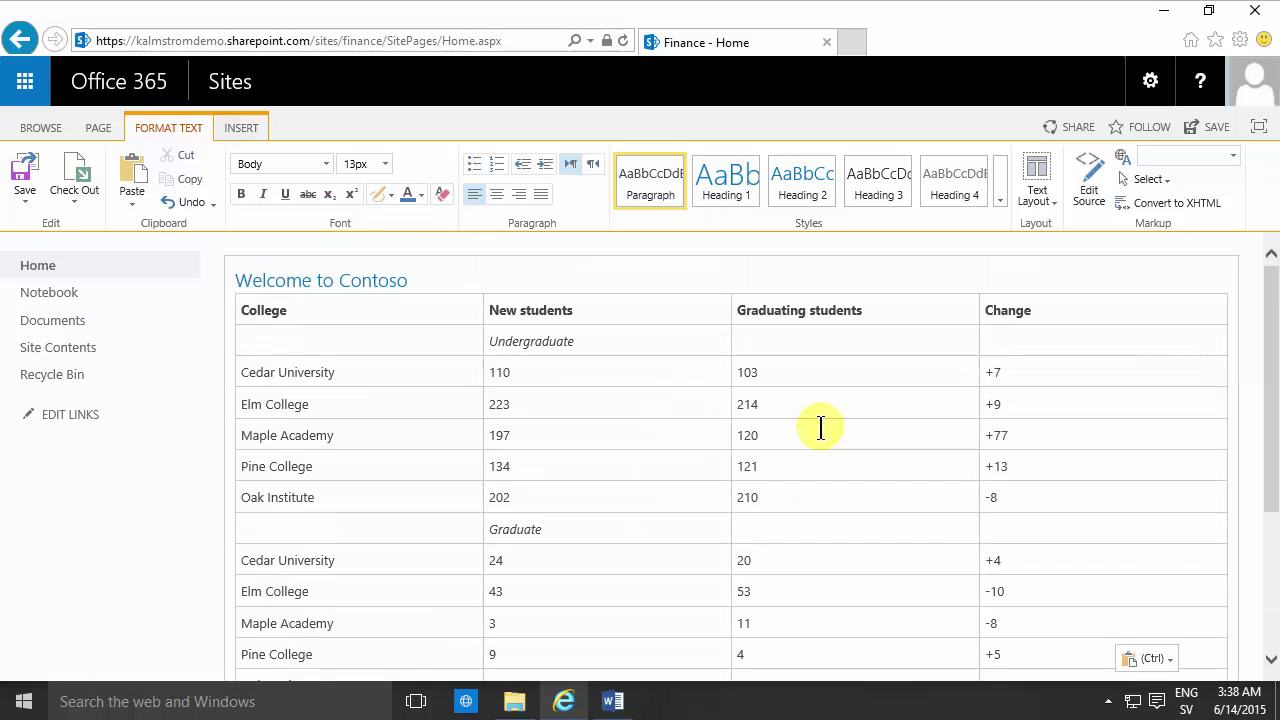
{"action": "scroll", "coordinate": [815, 432], "scroll_direction": "down", "scroll_amount": 3}
{"action": "scroll", "coordinate": [810, 437], "scroll_direction": "up", "scroll_amount": 3}
{"action": "scroll", "coordinate": [805, 440], "scroll_direction": "down", "scroll_amount": 2}
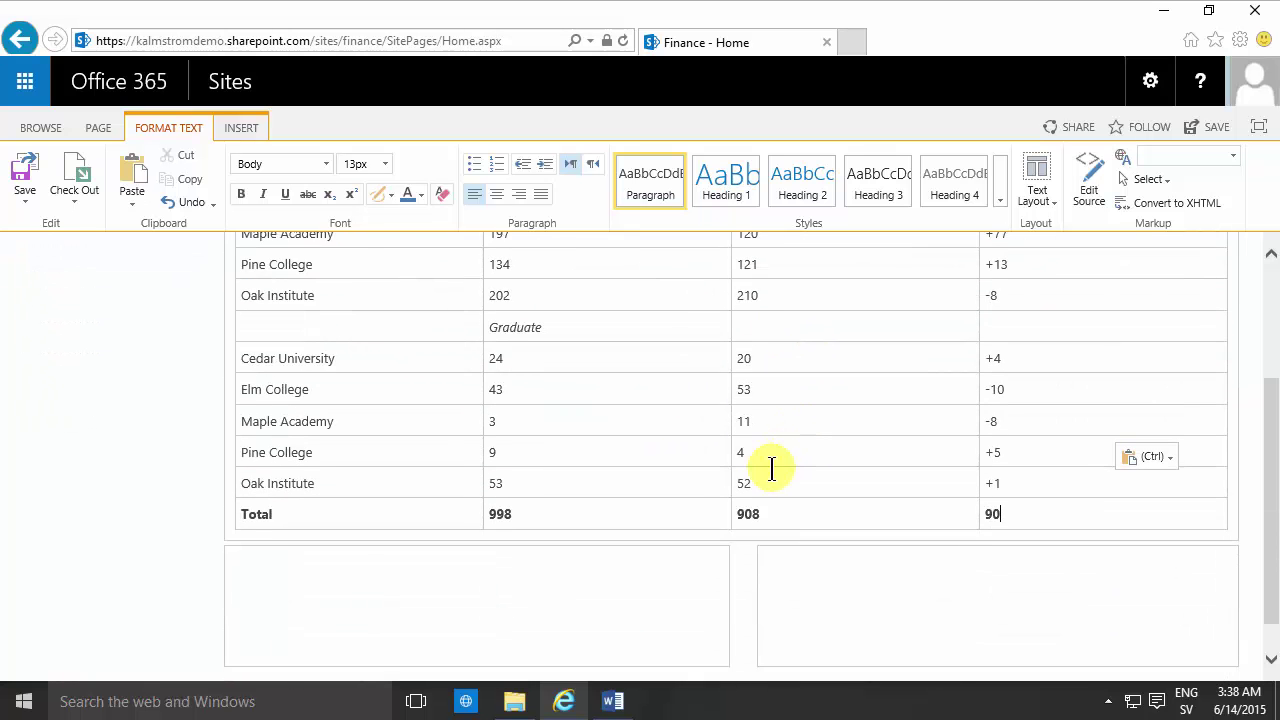
{"action": "scroll", "coordinate": [771, 468], "scroll_direction": "up", "scroll_amount": 3}
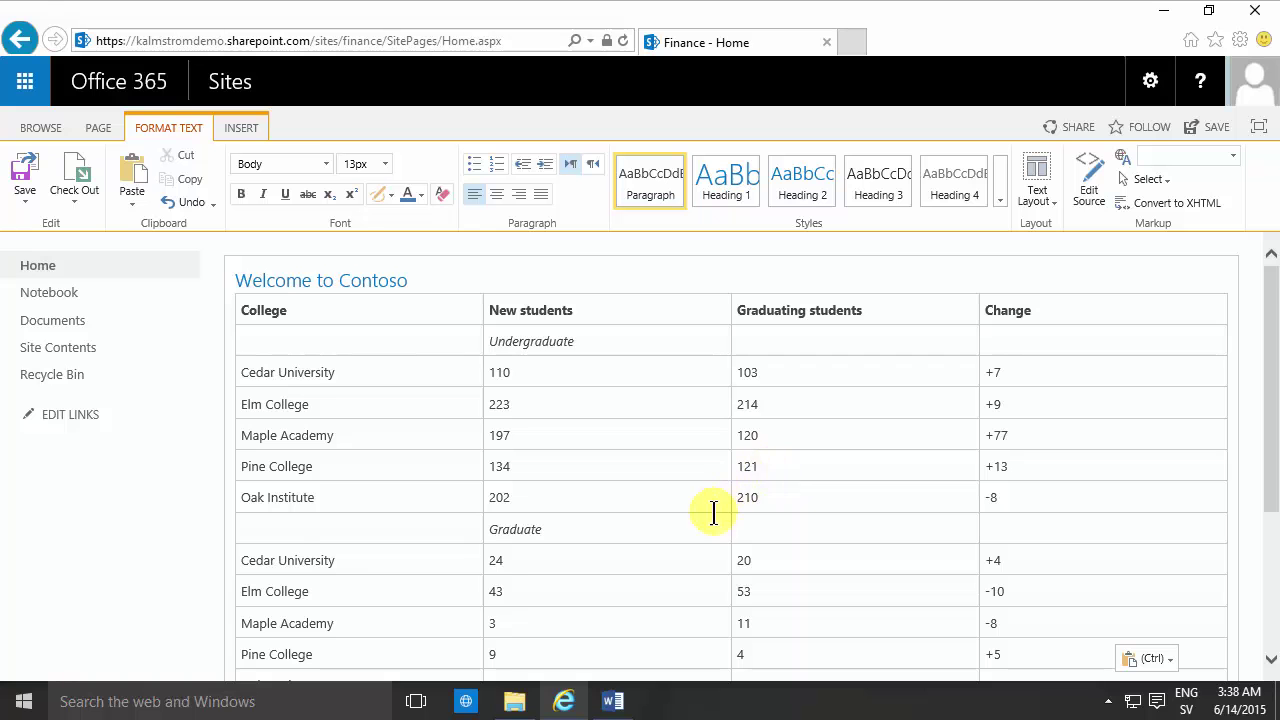
{"action": "scroll", "coordinate": [710, 515], "scroll_direction": "down", "scroll_amount": 3}
{"action": "scroll", "coordinate": [710, 517], "scroll_direction": "up", "scroll_amount": 3}
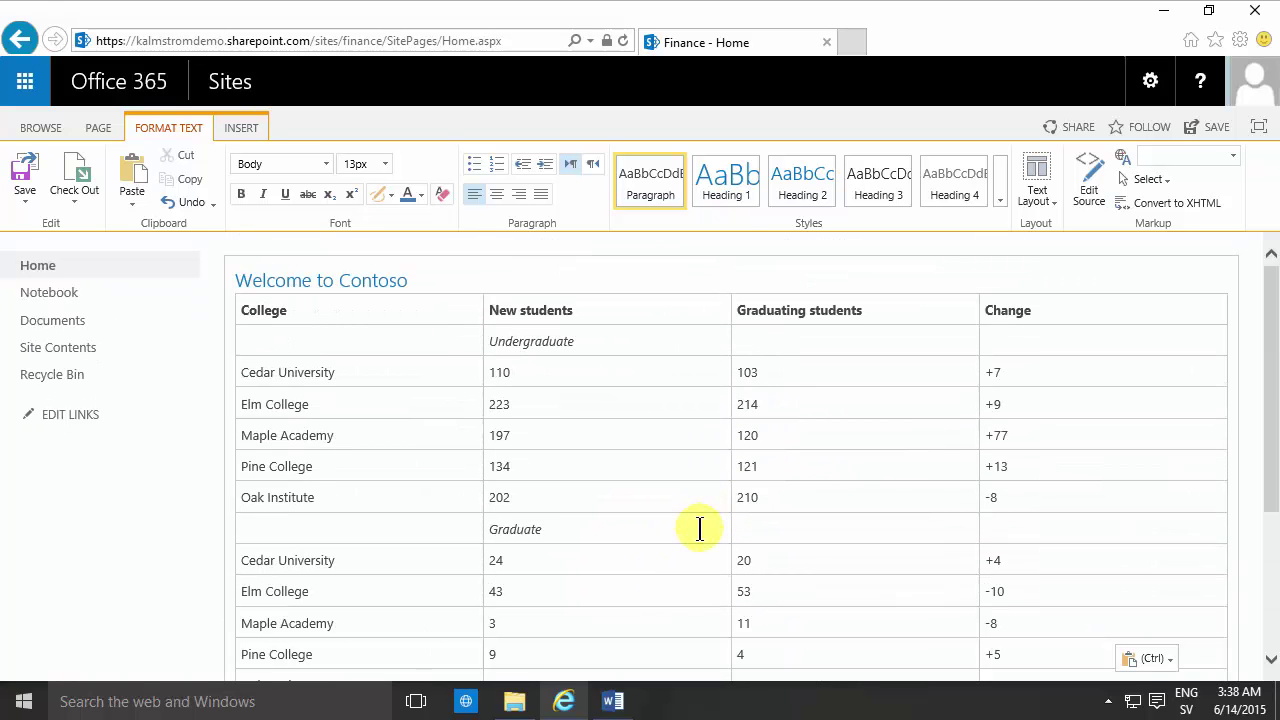
{"action": "scroll", "coordinate": [679, 547], "scroll_direction": "down", "scroll_amount": 3}
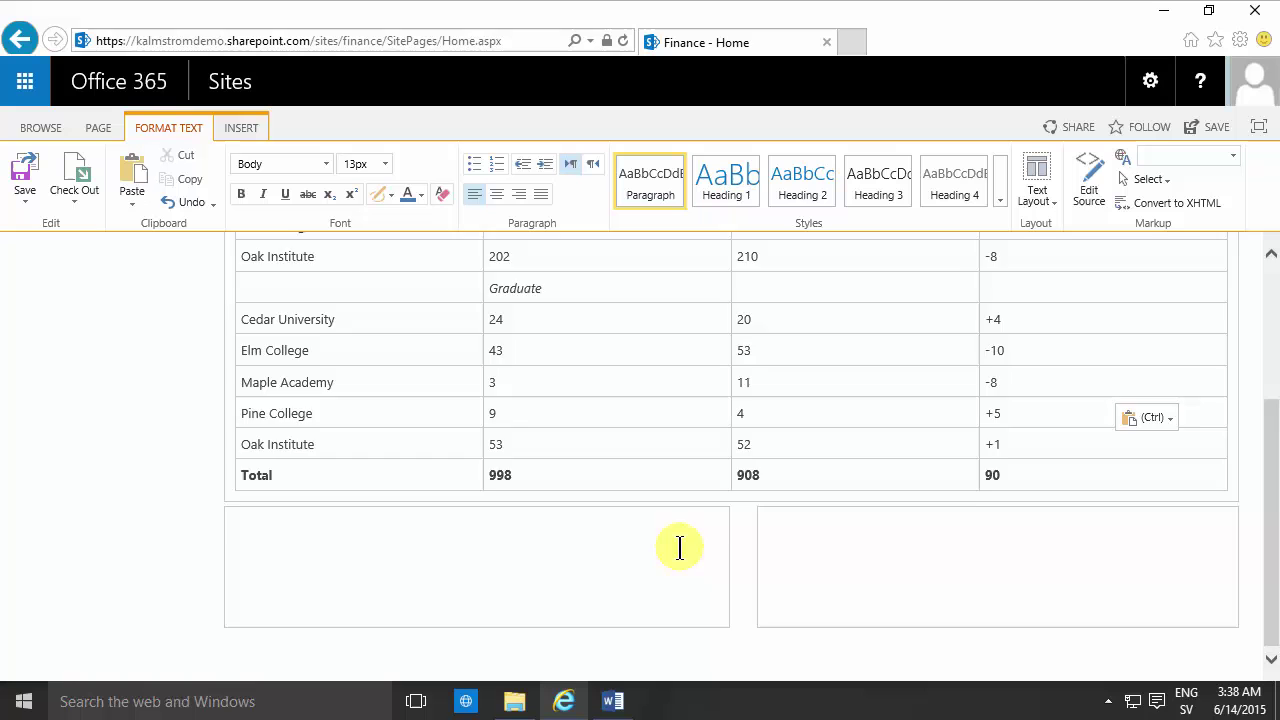
{"action": "scroll", "coordinate": [677, 546], "scroll_direction": "up", "scroll_amount": 2}
Step: Review the design and layout options available for the pasted table from a cell inside it
{"action": "left_click", "coordinate": [367, 238]}
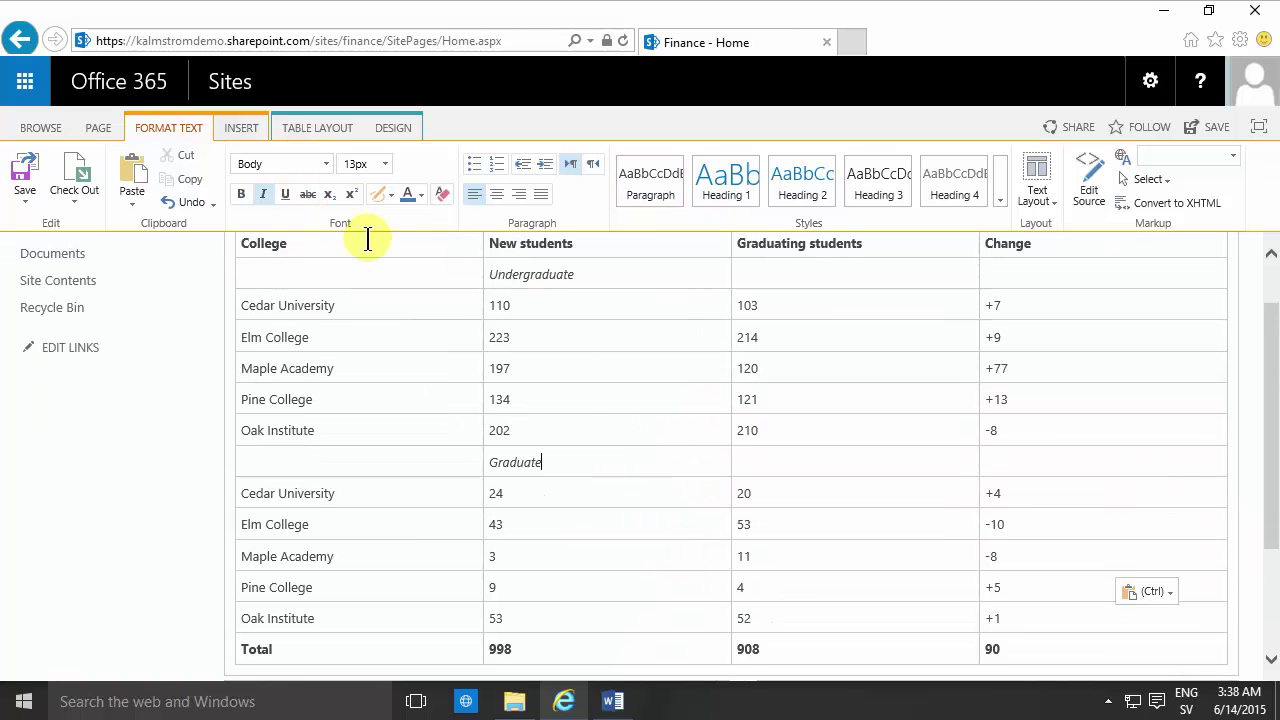
{"action": "left_click", "coordinate": [318, 128]}
{"action": "left_click", "coordinate": [422, 128]}
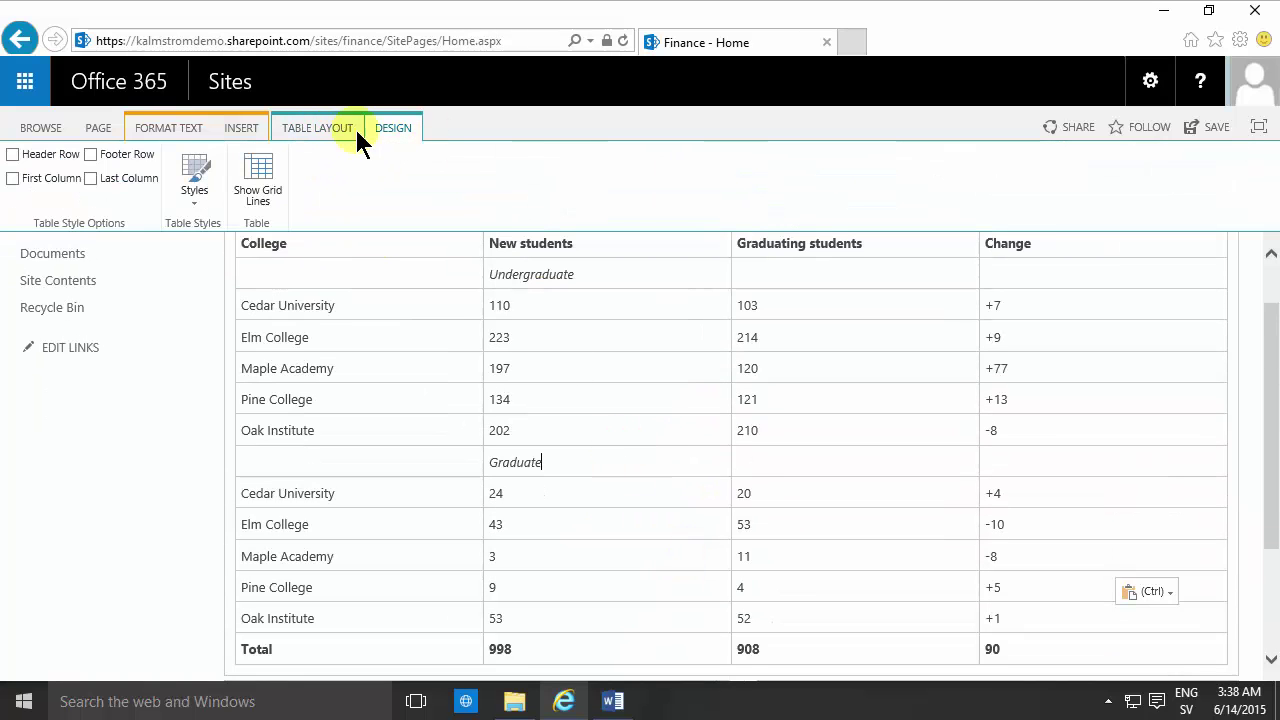
{"action": "left_click", "coordinate": [329, 128]}
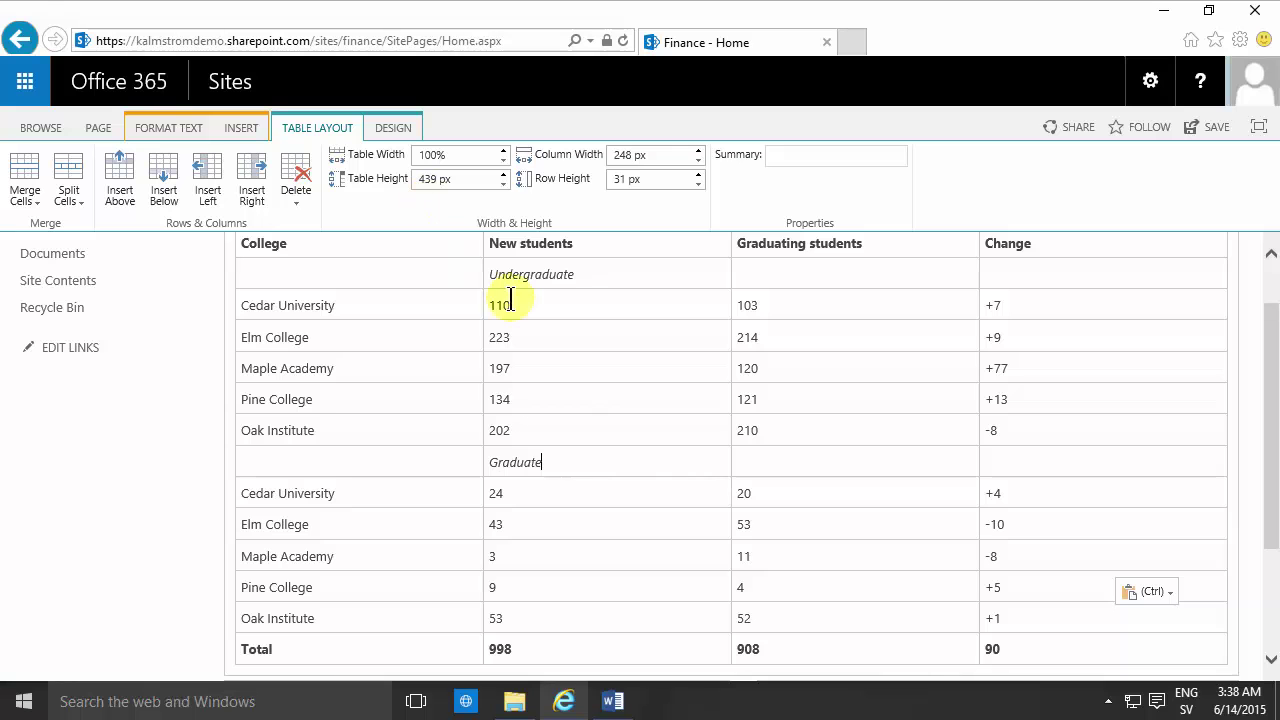
{"action": "scroll", "coordinate": [603, 486], "scroll_direction": "down", "scroll_amount": 3}
{"action": "scroll", "coordinate": [610, 457], "scroll_direction": "up", "scroll_amount": 4}
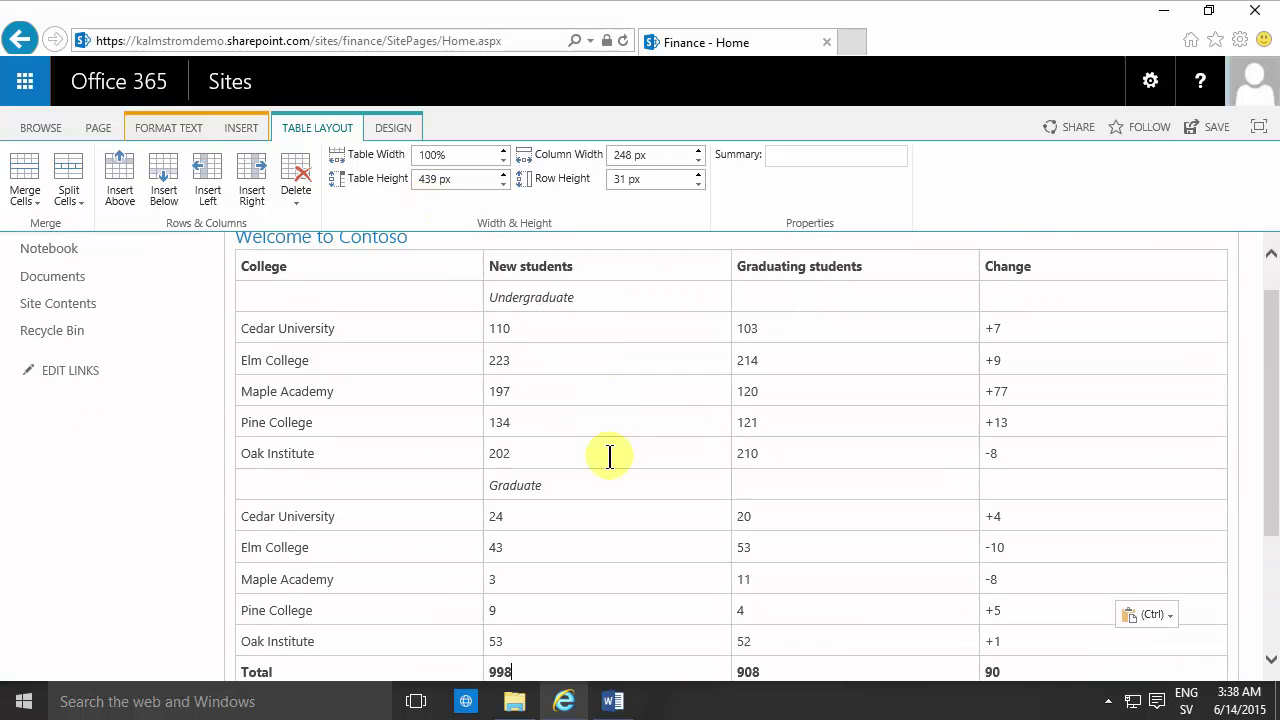